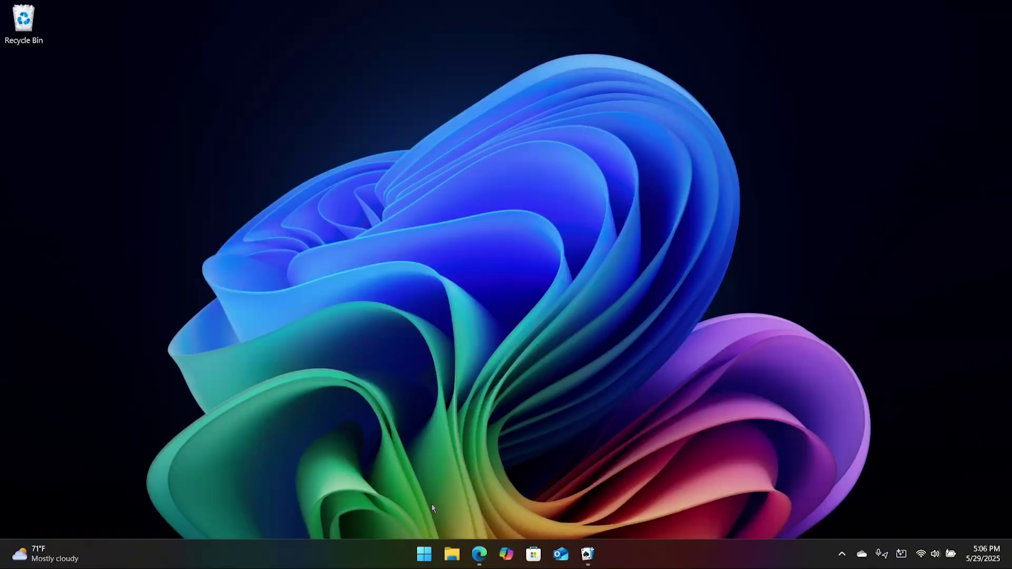
Step: Check the PC's About information in Settings, close it, then launch the Xbox app from Start
right_click(425, 553)
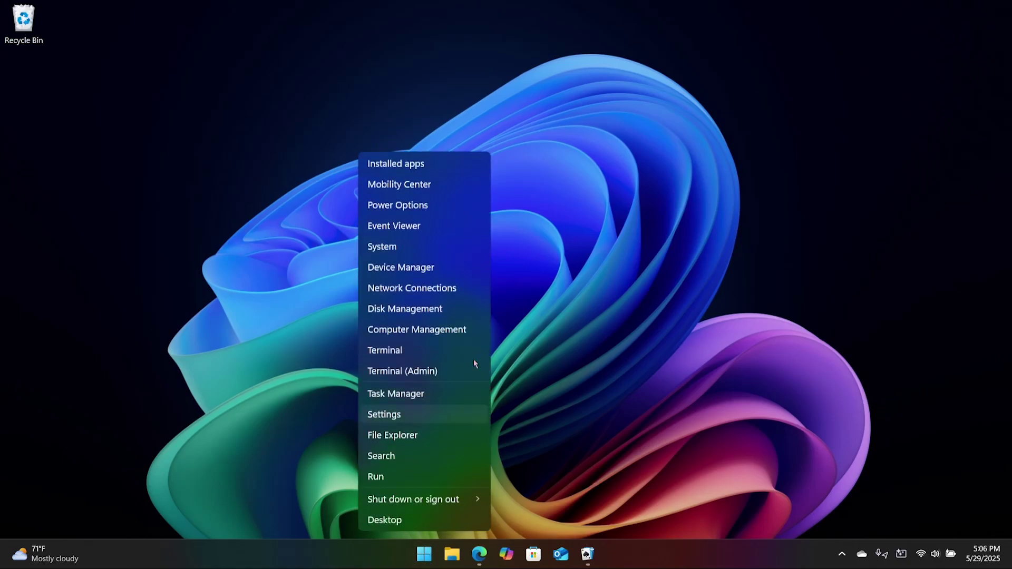
left_click(428, 248)
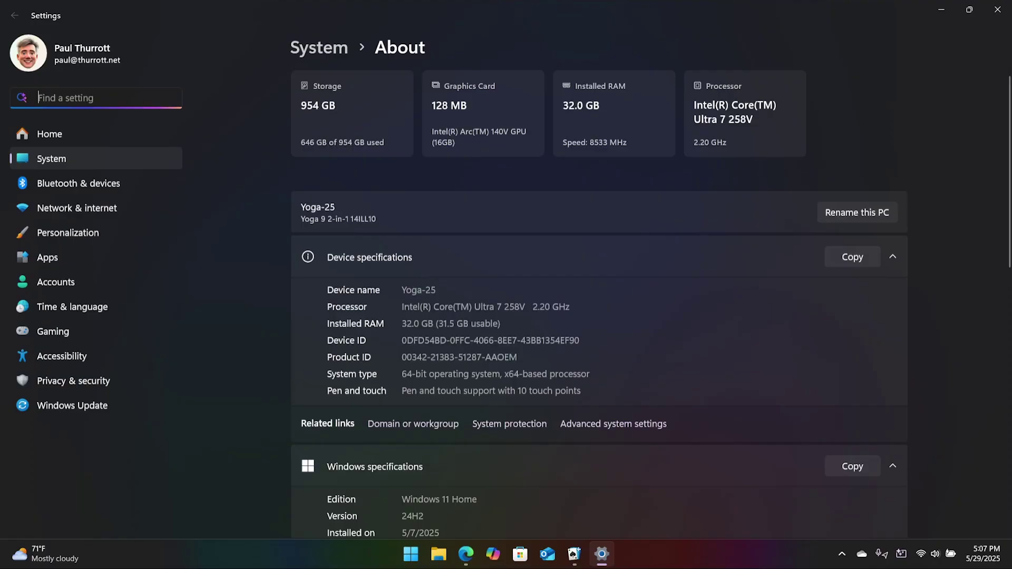
left_click(990, 6)
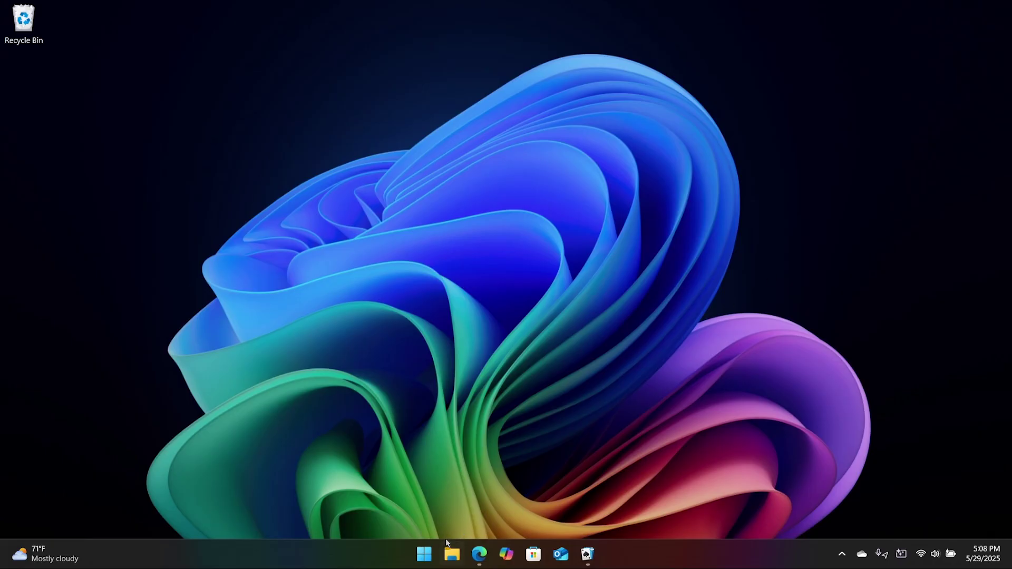
left_click(424, 553)
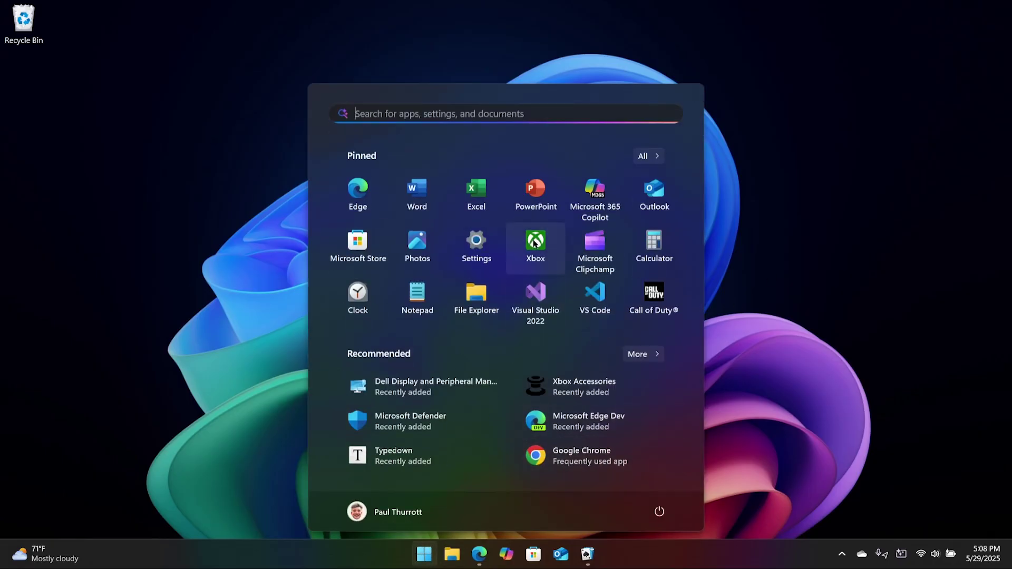
left_click(533, 242)
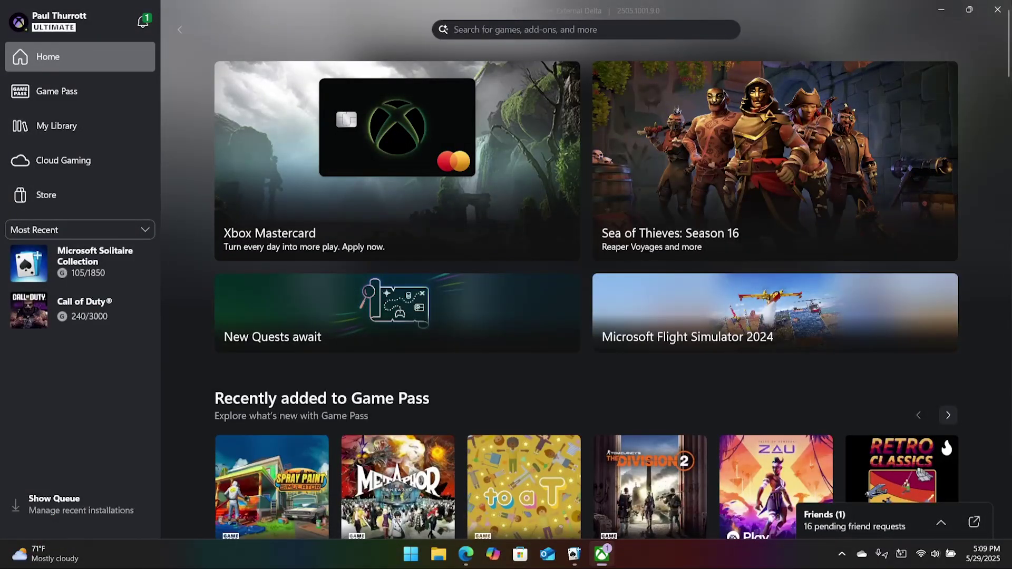
key("super")
type("game")
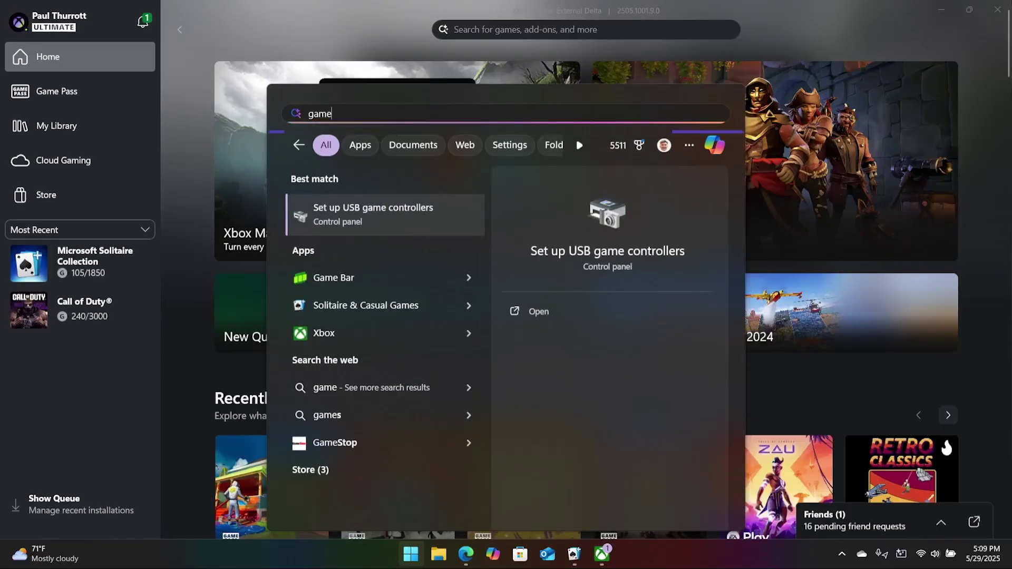
left_click(419, 220)
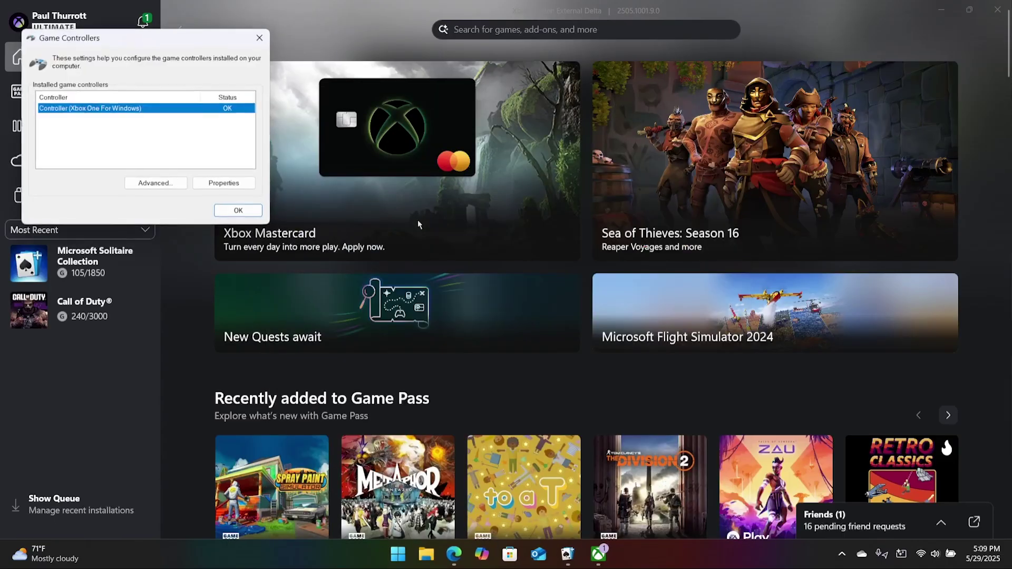
left_click_drag(124, 44, 411, 109)
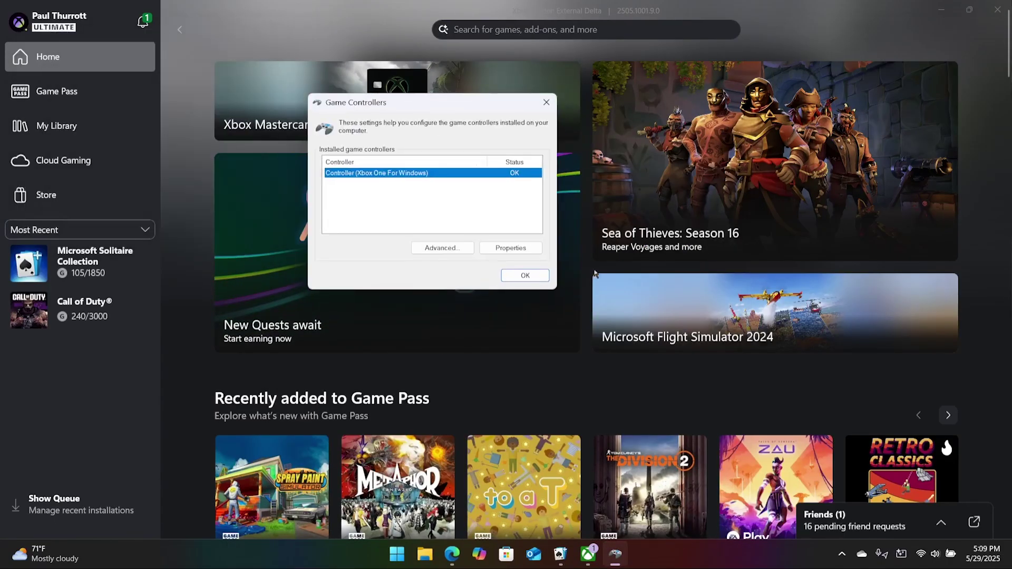
left_click(512, 249)
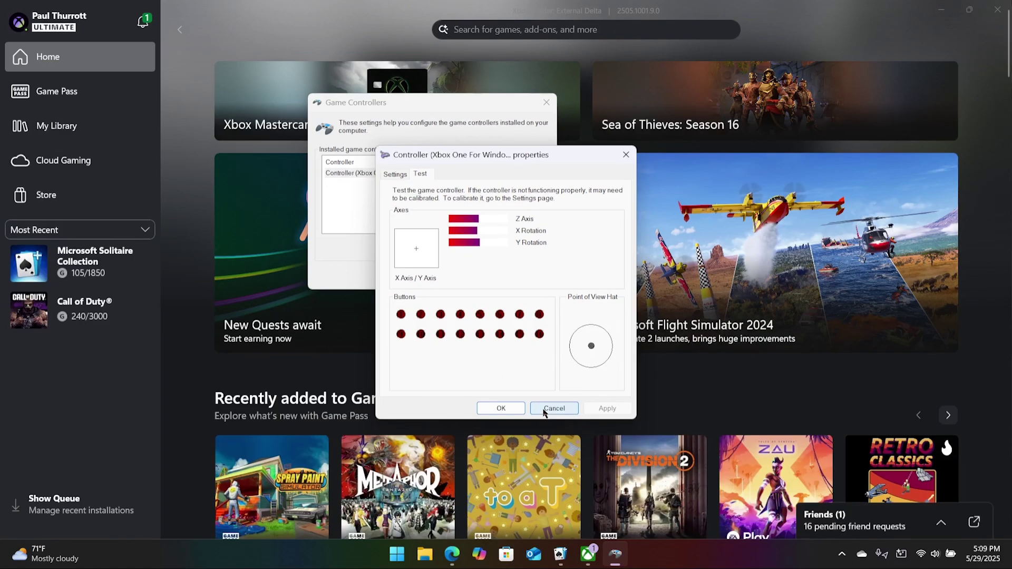
left_click(544, 410)
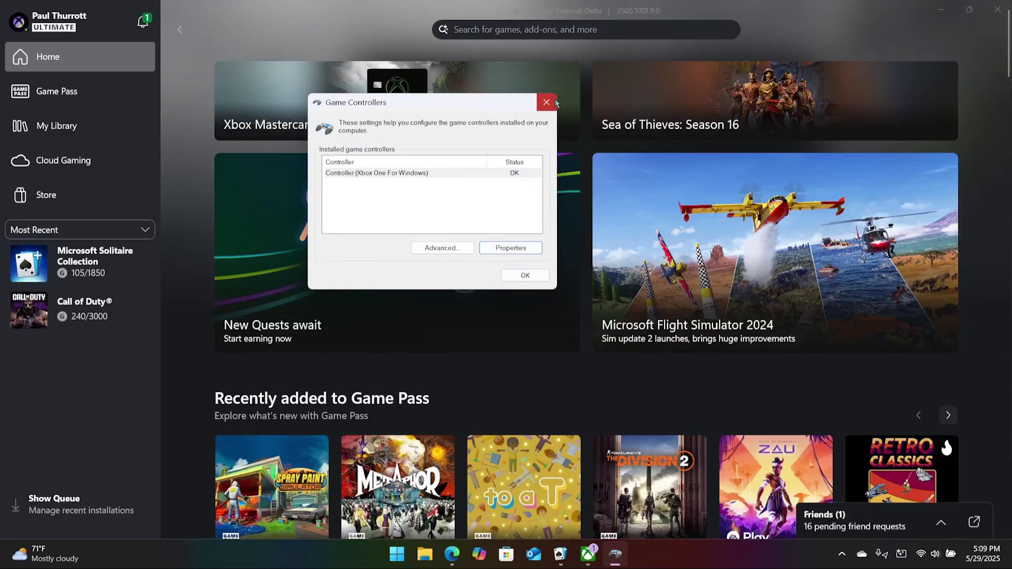
left_click(522, 275)
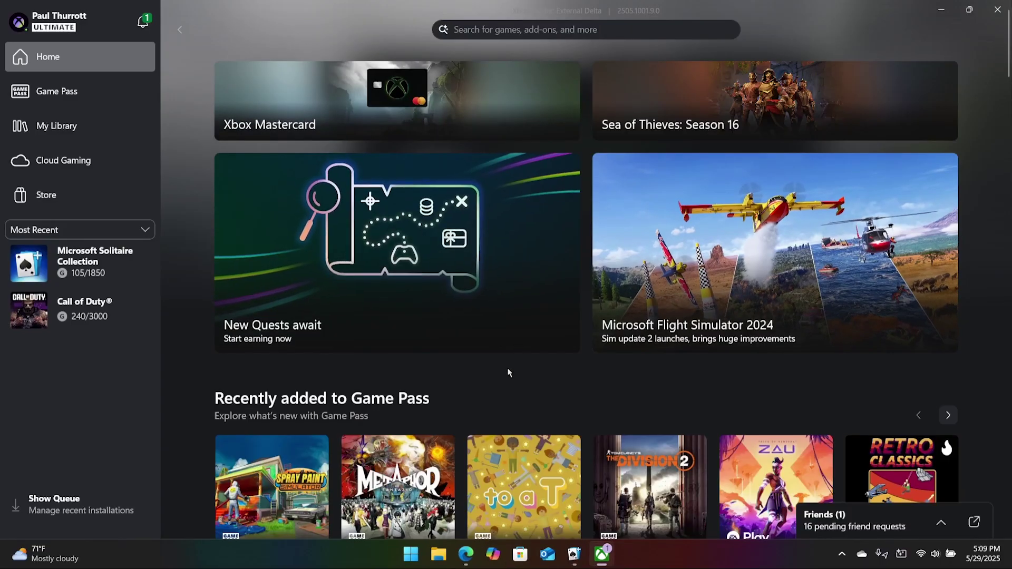
key("super")
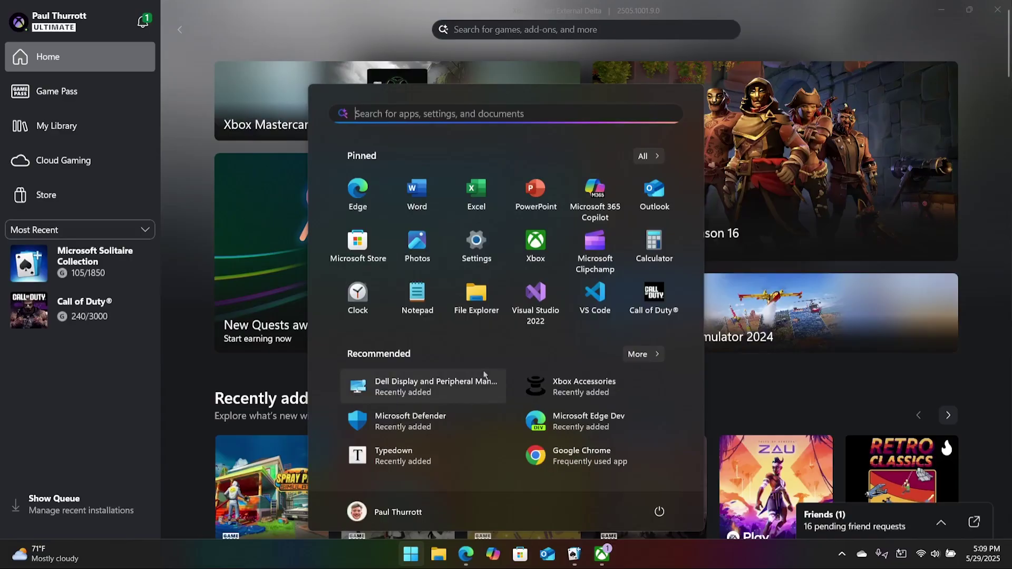
left_click(578, 386)
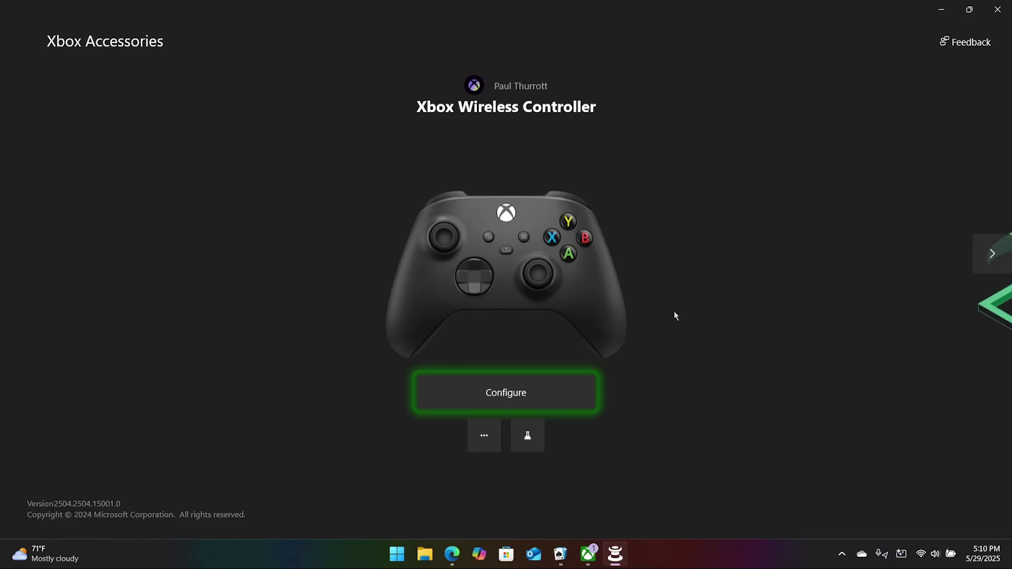
left_click(545, 394)
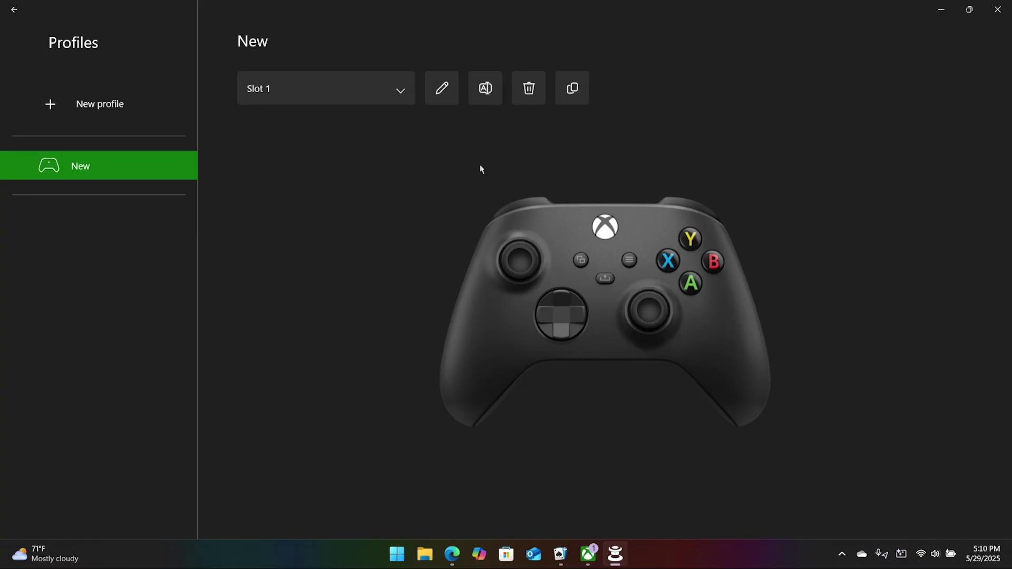
left_click(15, 9)
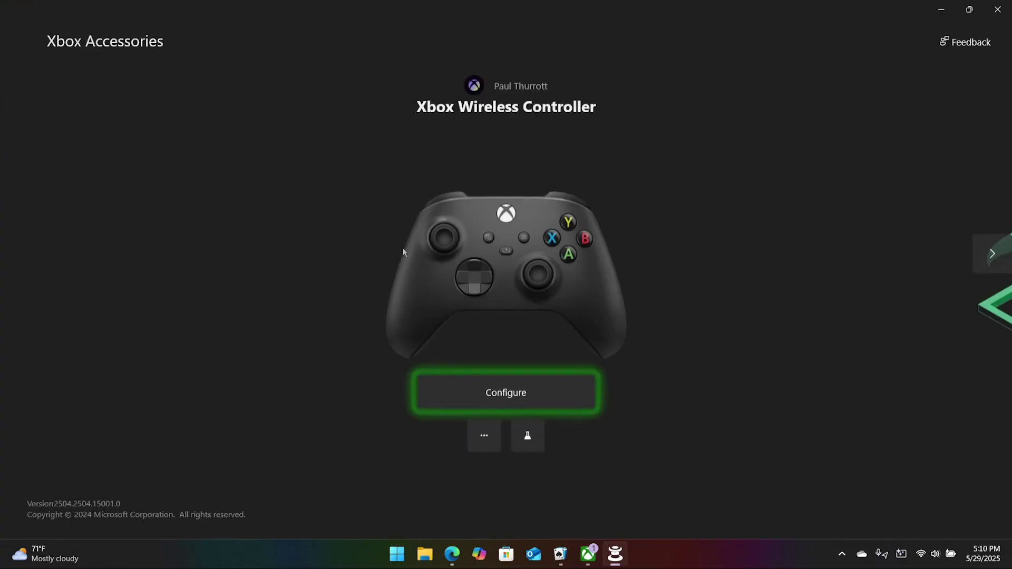
left_click(484, 436)
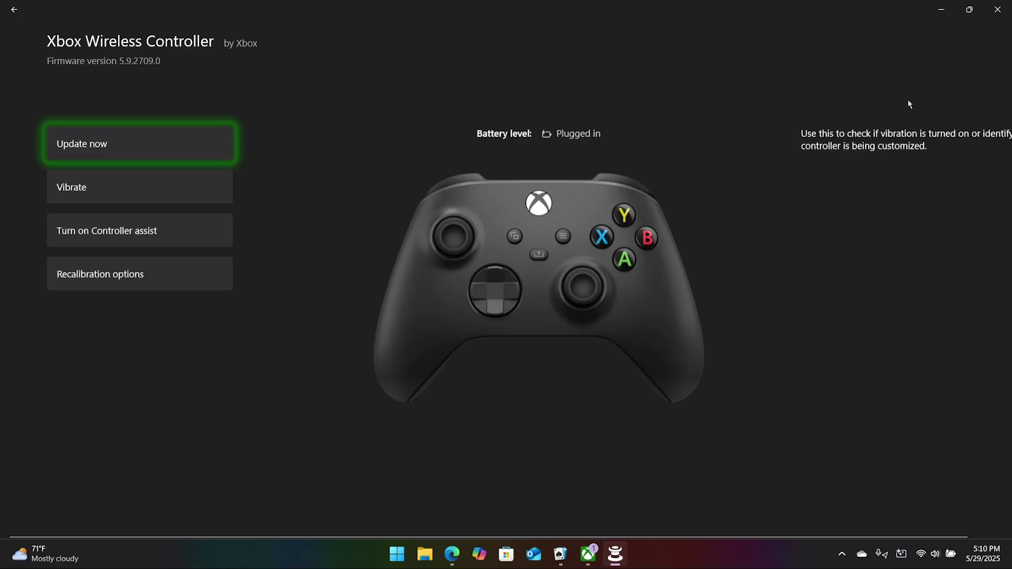
left_click(998, 10)
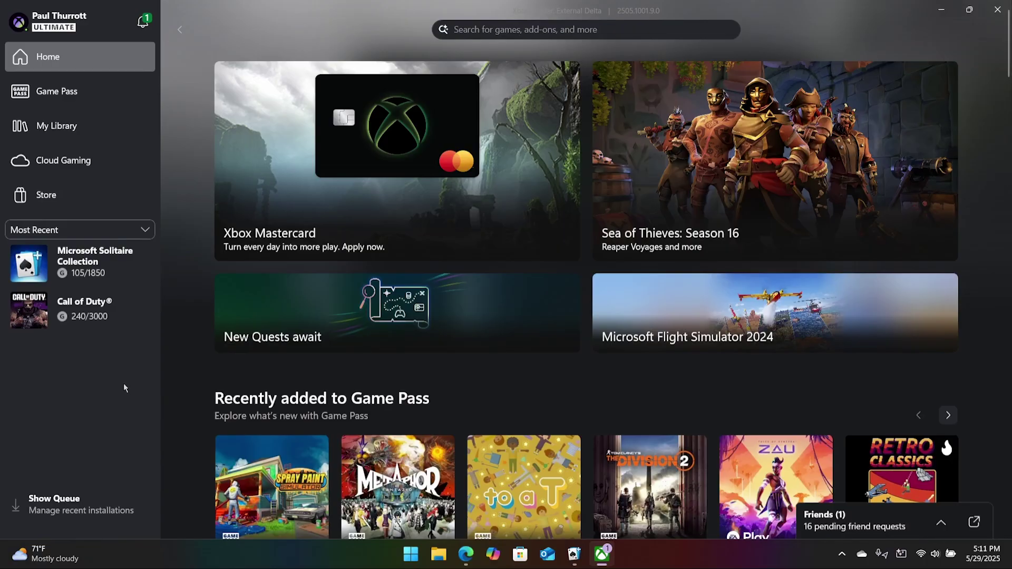
Step: Browse the Game Pass page and The Division 2's details, then switch to Cloud Gaming
left_click(90, 94)
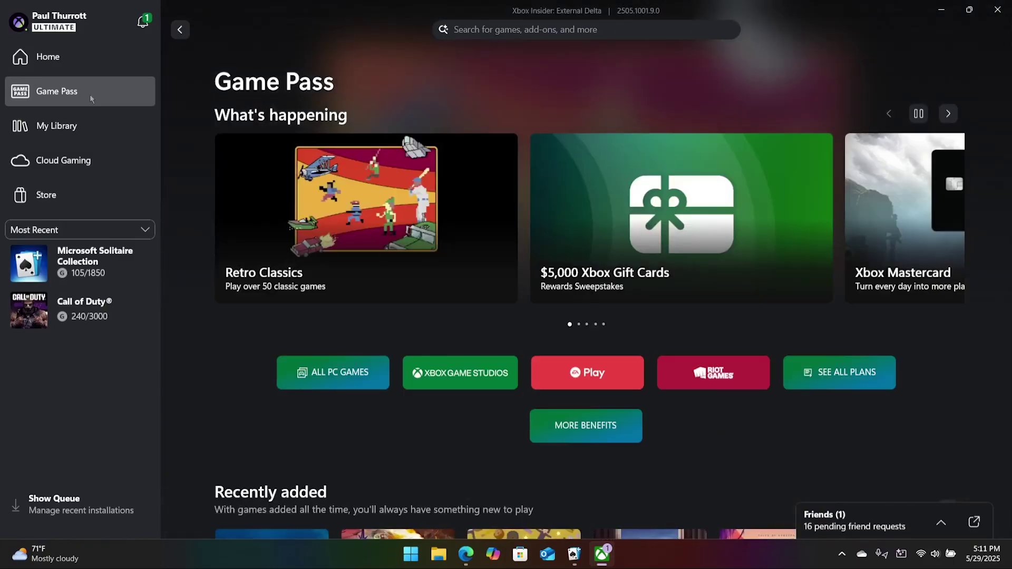
scroll(169, 375, "down", 5)
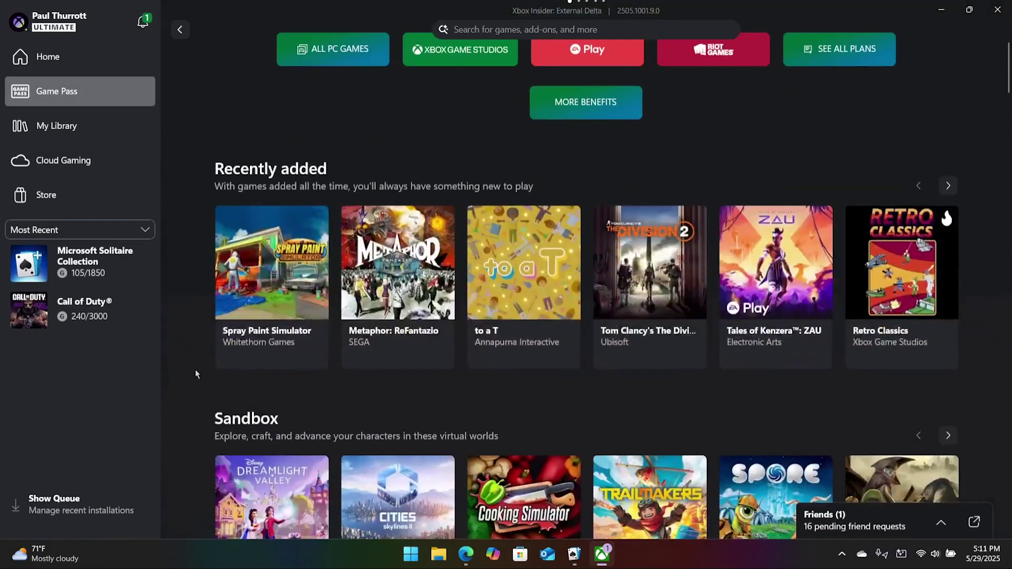
left_click(627, 273)
scroll(443, 194, "down", 2)
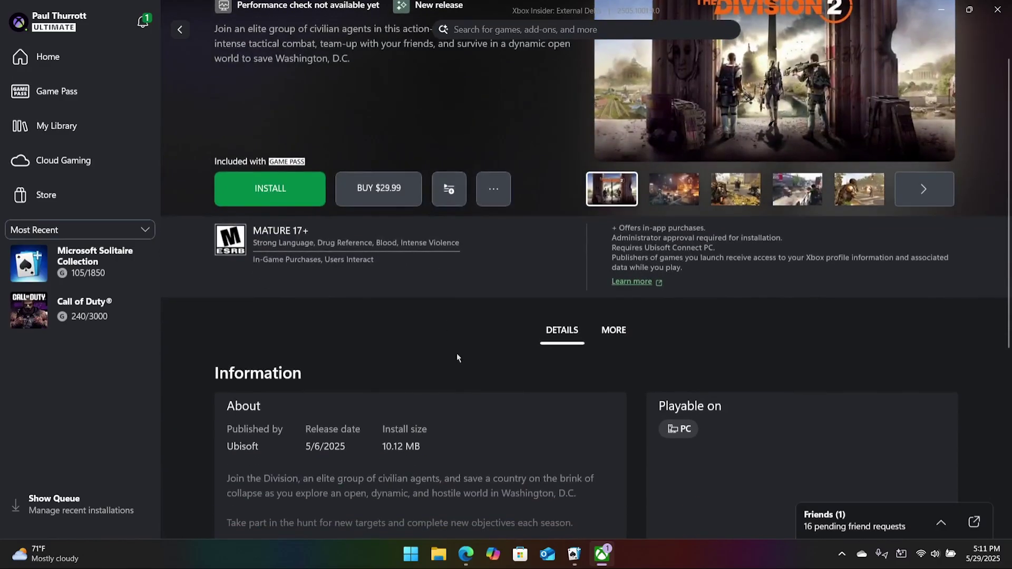
scroll(457, 357, "up", 2)
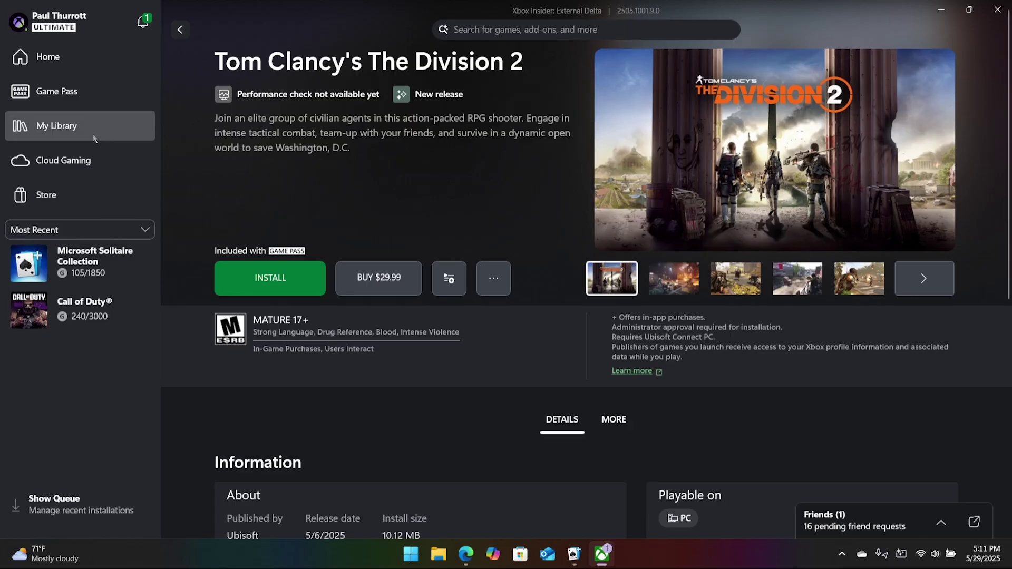
left_click(93, 160)
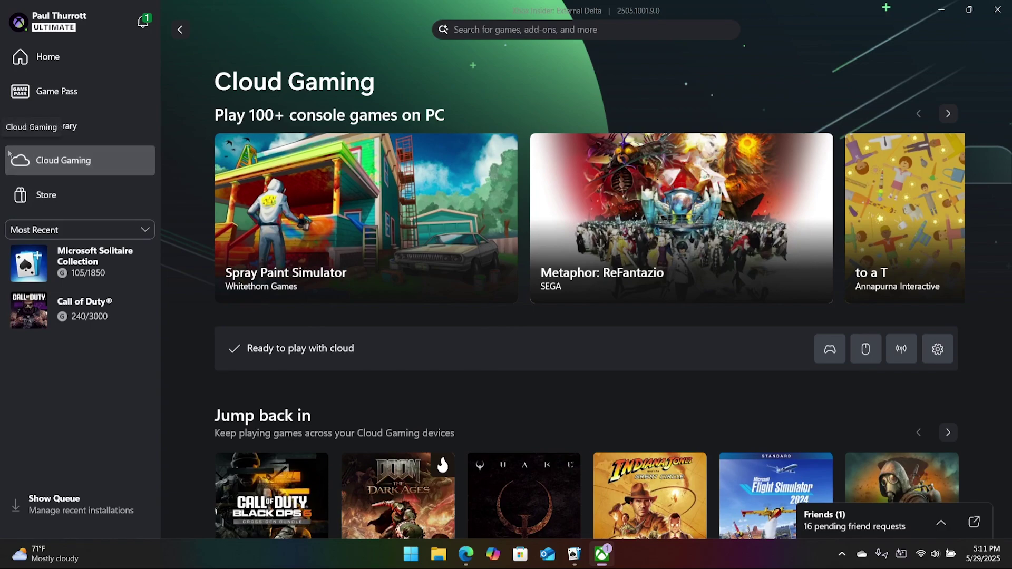
Step: Scroll the Cloud Gaming page, then switch to My Library
scroll(661, 292, "down", 4)
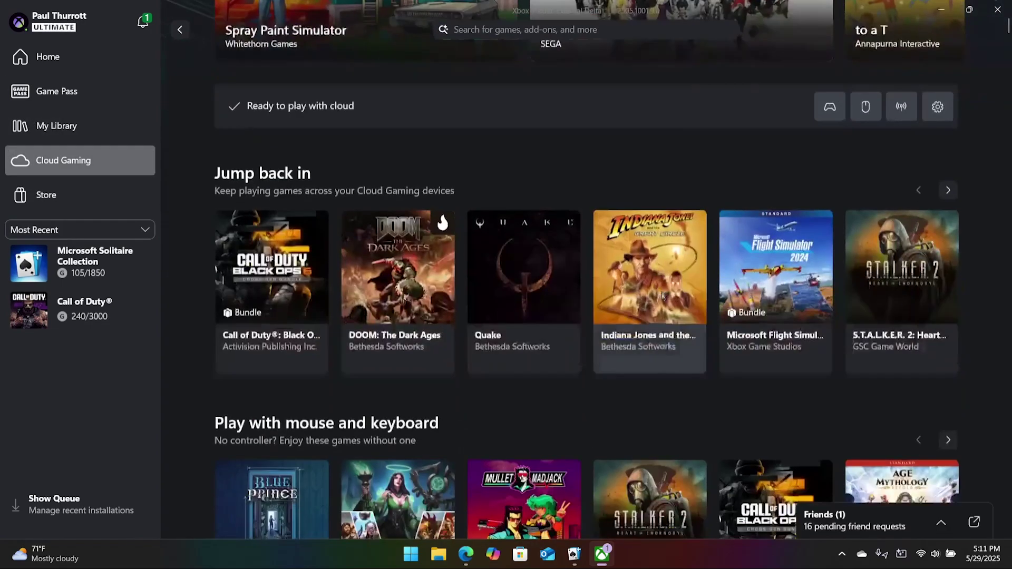
scroll(663, 296, "down", 3)
scroll(663, 297, "up", 2)
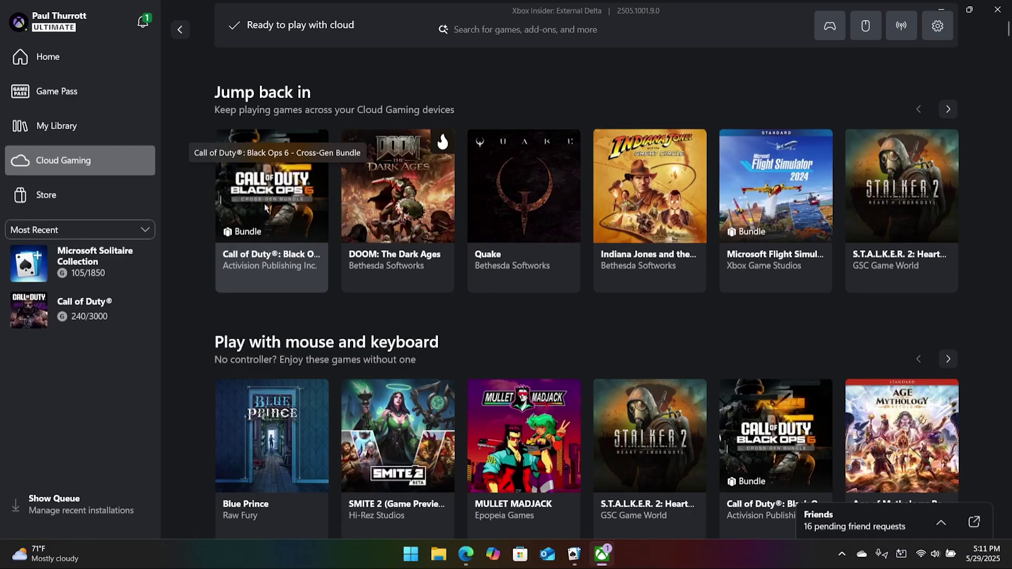
left_click(84, 132)
Step: Scroll the My PC games grid, view Batman: The Telltale Series, and go back to My Library
scroll(606, 151, "down", 5)
scroll(798, 279, "down", 4)
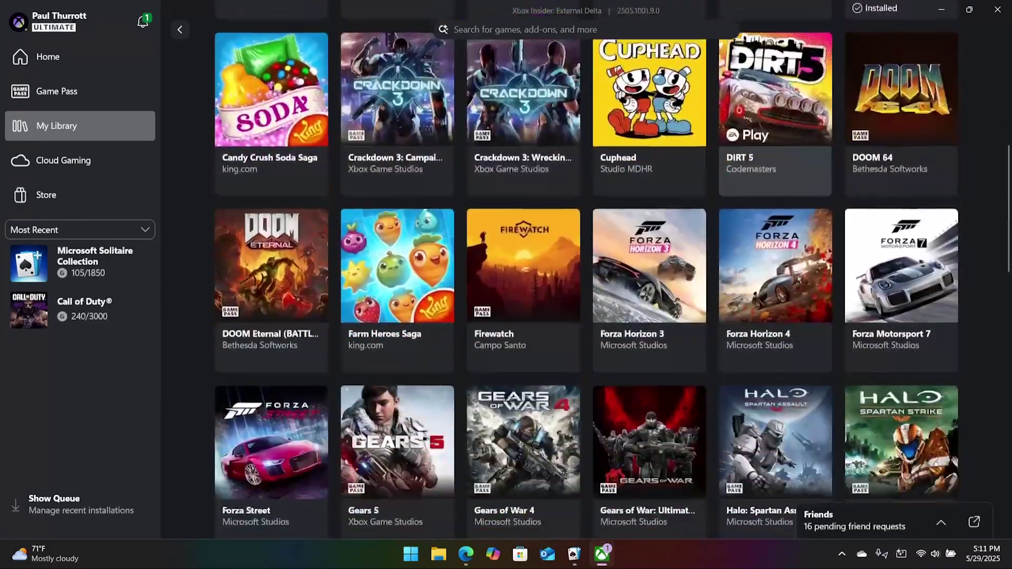
scroll(799, 280, "down", 3)
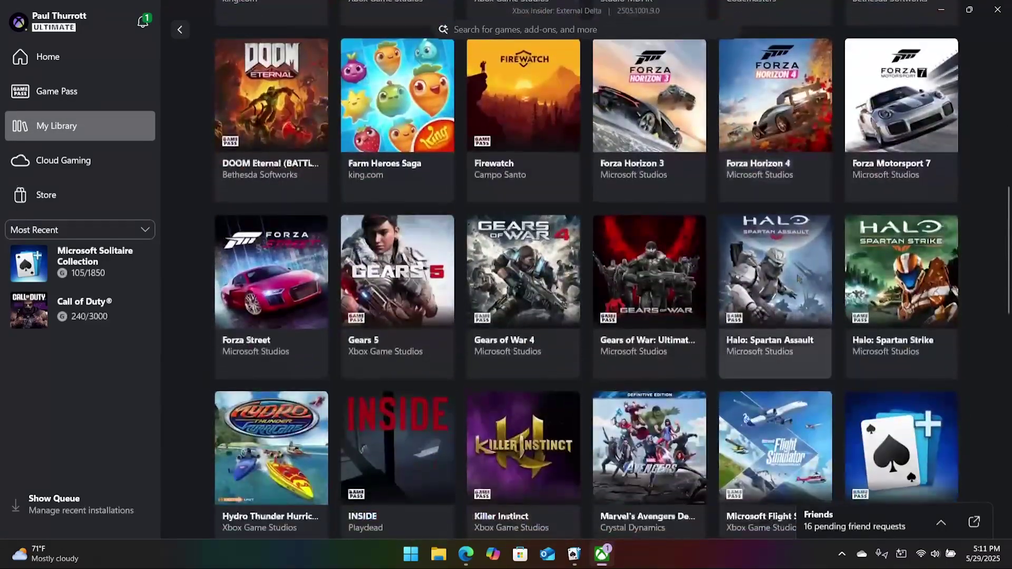
scroll(807, 293, "down", 4)
scroll(805, 293, "down", 6)
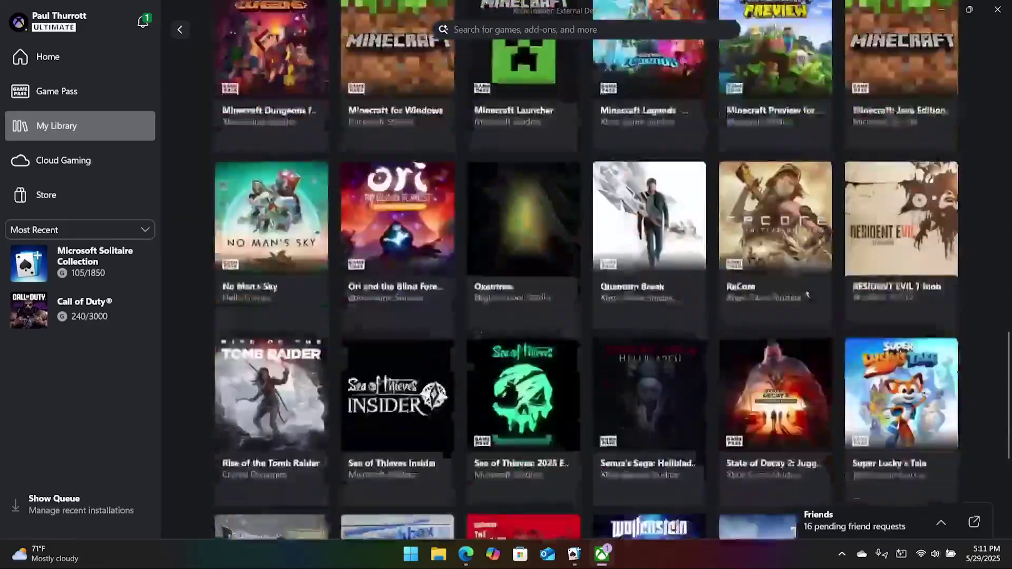
scroll(805, 293, "down", 4)
scroll(807, 293, "up", 20)
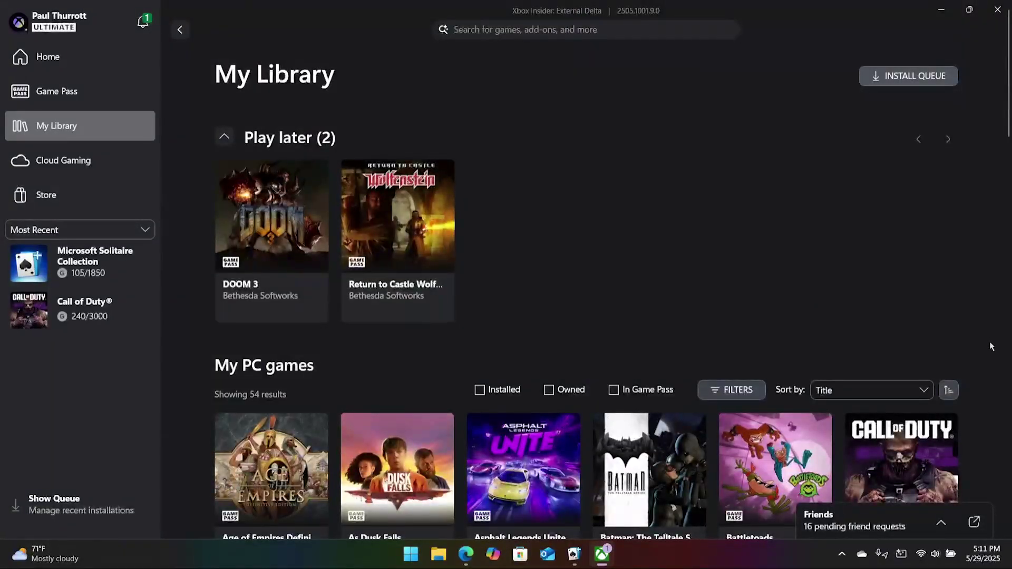
scroll(975, 358, "down", 2)
left_click(685, 392)
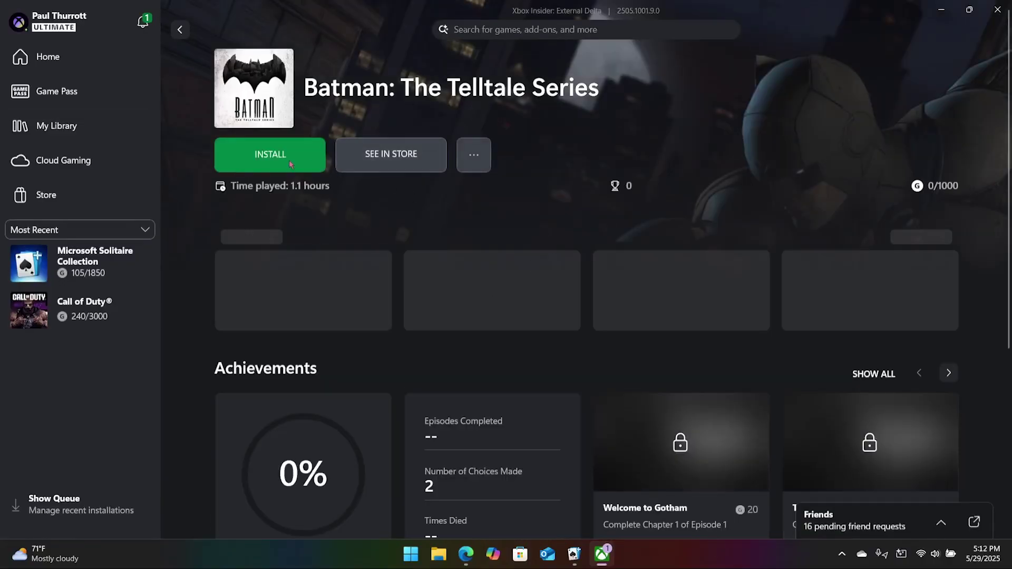
left_click(180, 29)
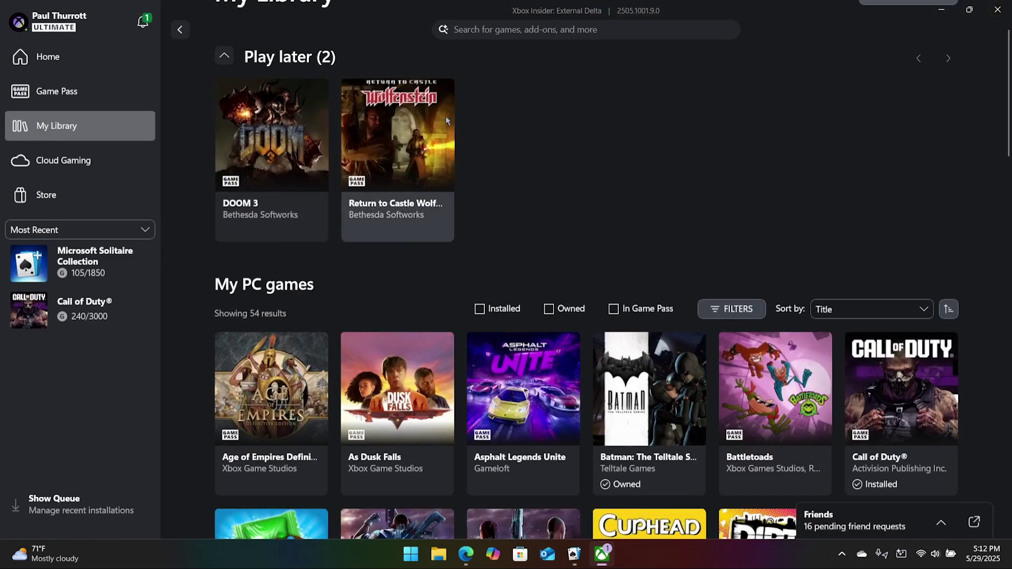
Step: Claim the Game Pass daily play Rewards points from notifications and dismiss the points summary
left_click(142, 23)
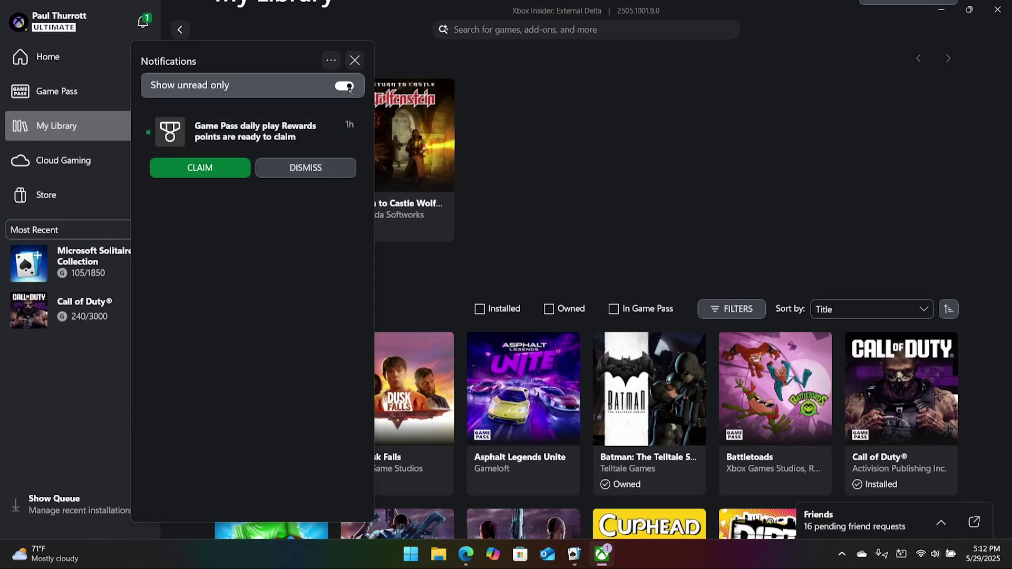
left_click(200, 168)
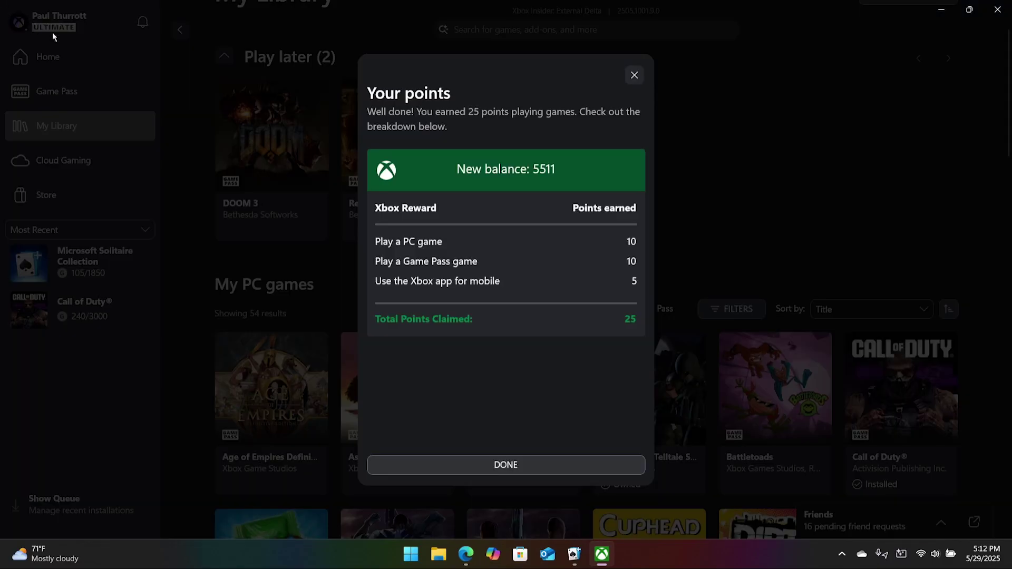
left_click(634, 75)
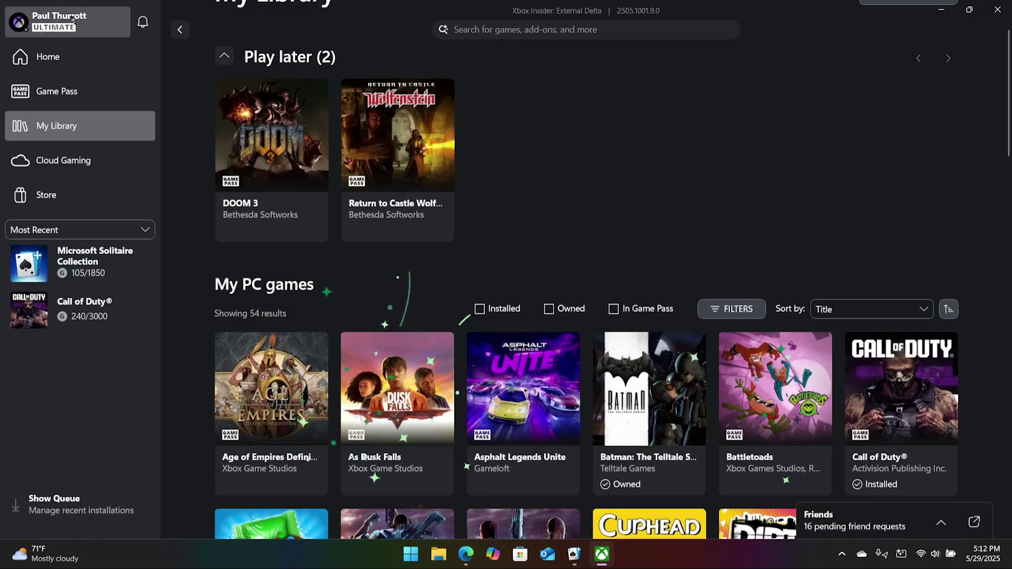
Step: Open Settings from the profile menu and review the App and Notifications sections
left_click(23, 22)
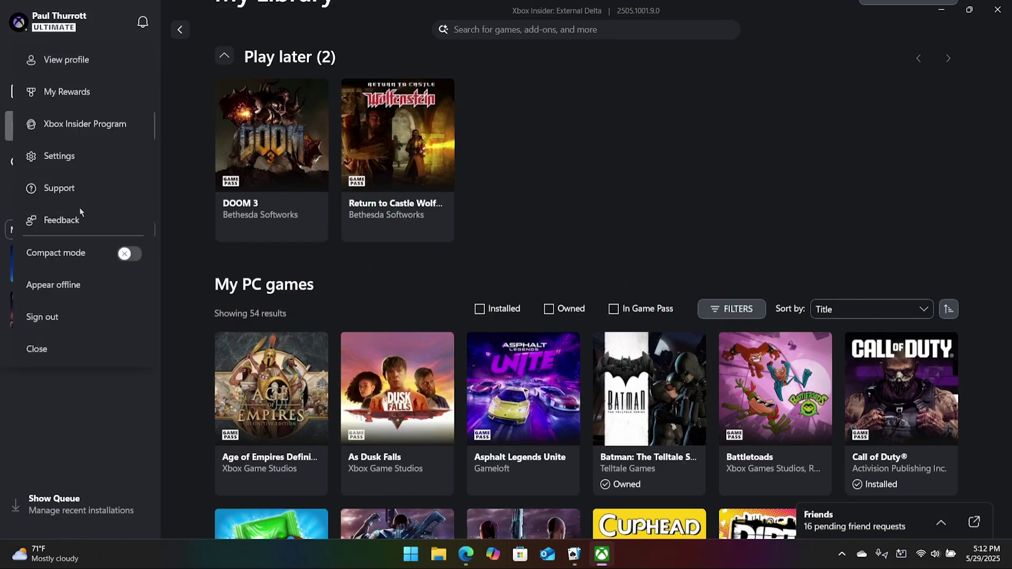
left_click(57, 158)
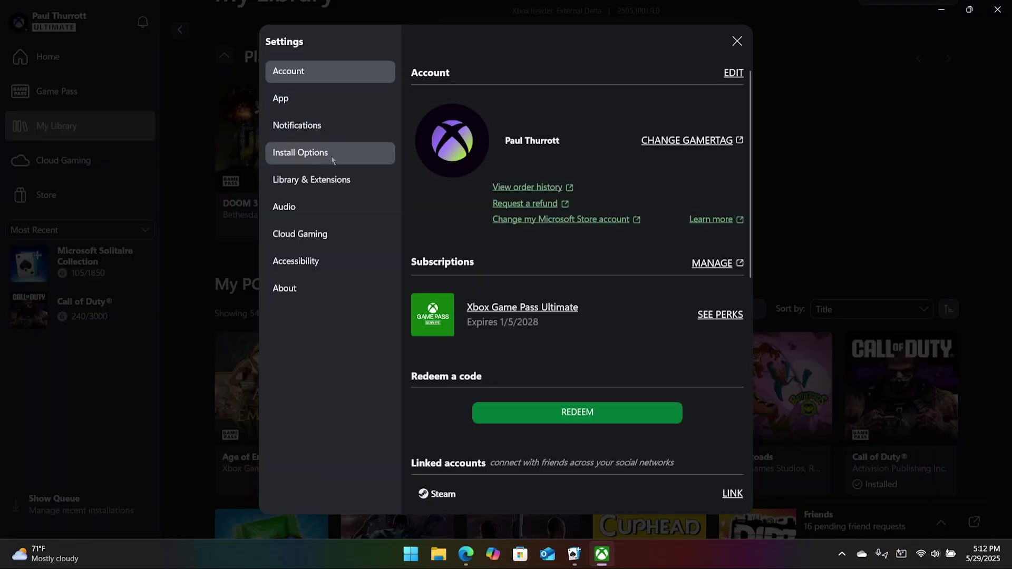
left_click(299, 99)
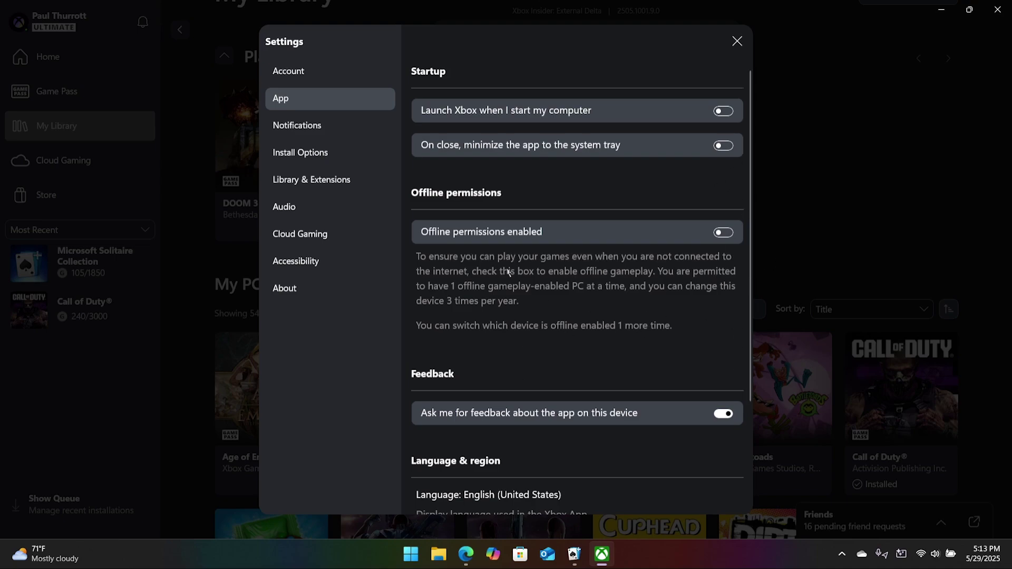
left_click(347, 129)
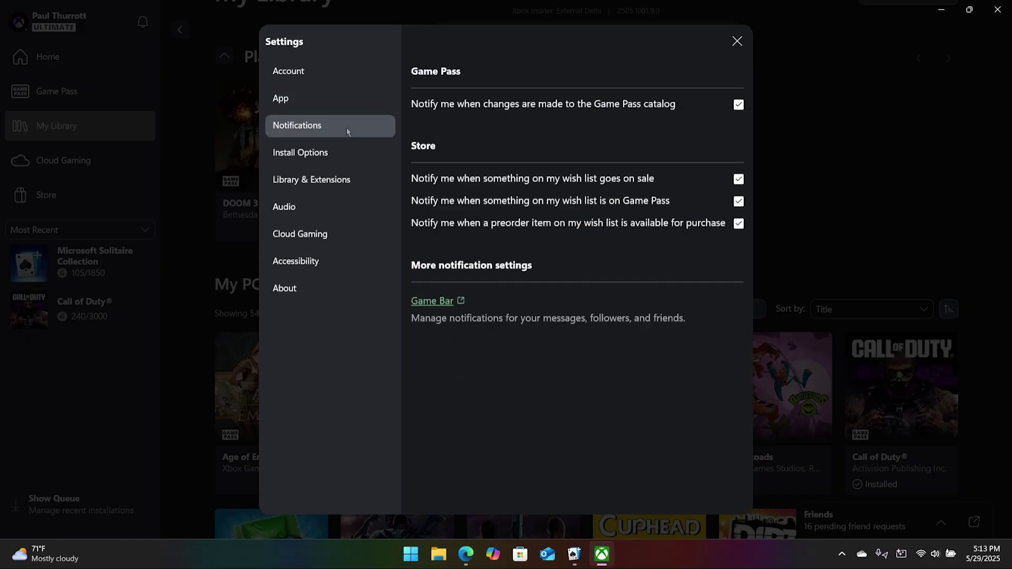
Step: Close Settings and turn on Compact mode from the profile menu
left_click(733, 42)
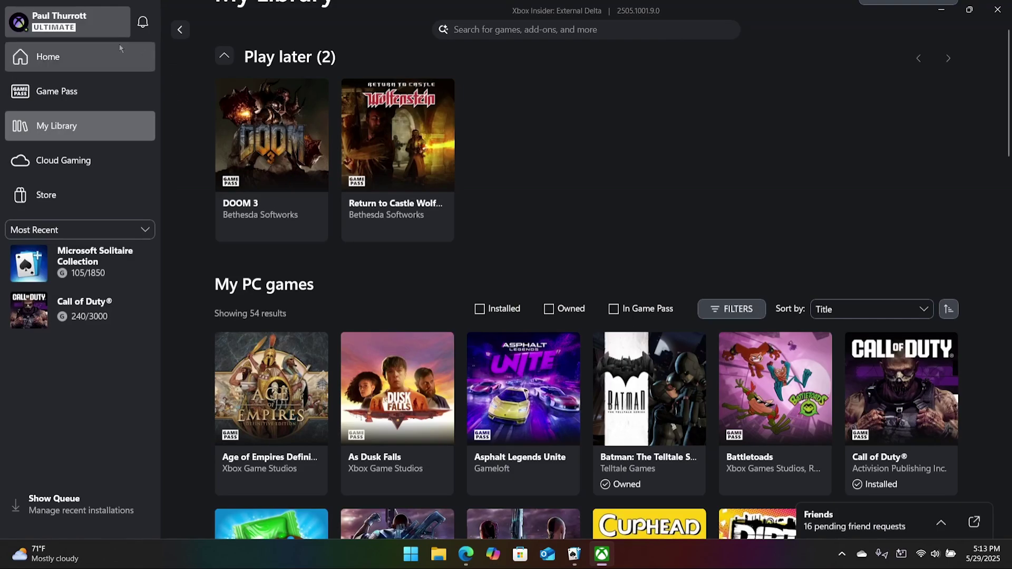
left_click(32, 31)
left_click(74, 252)
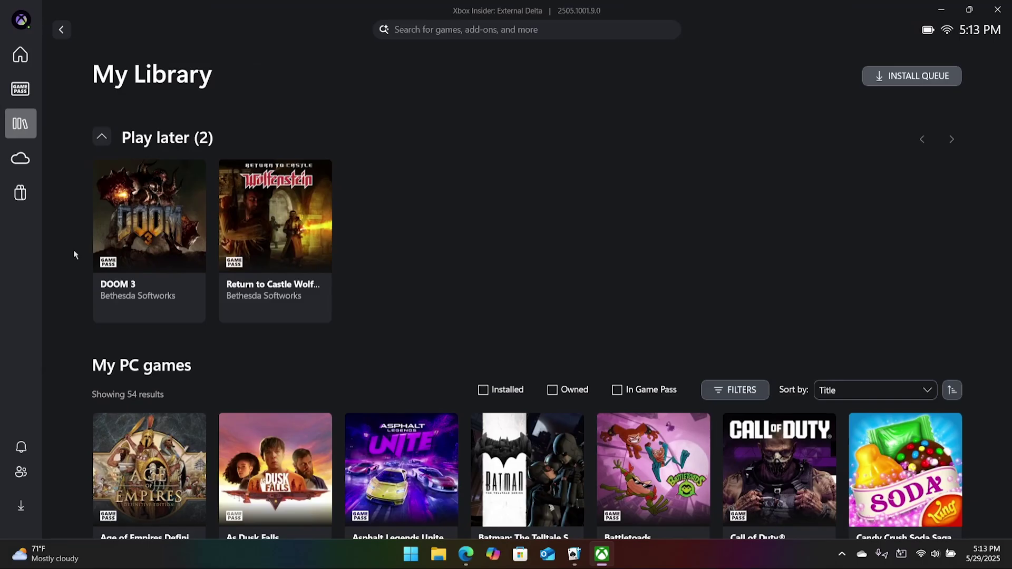
Step: Move keyboard focus through the compact sidebar icons: My Library, Cloud Gaming, Store
key("Left")
key("Left")
key("Up")
key("Up")
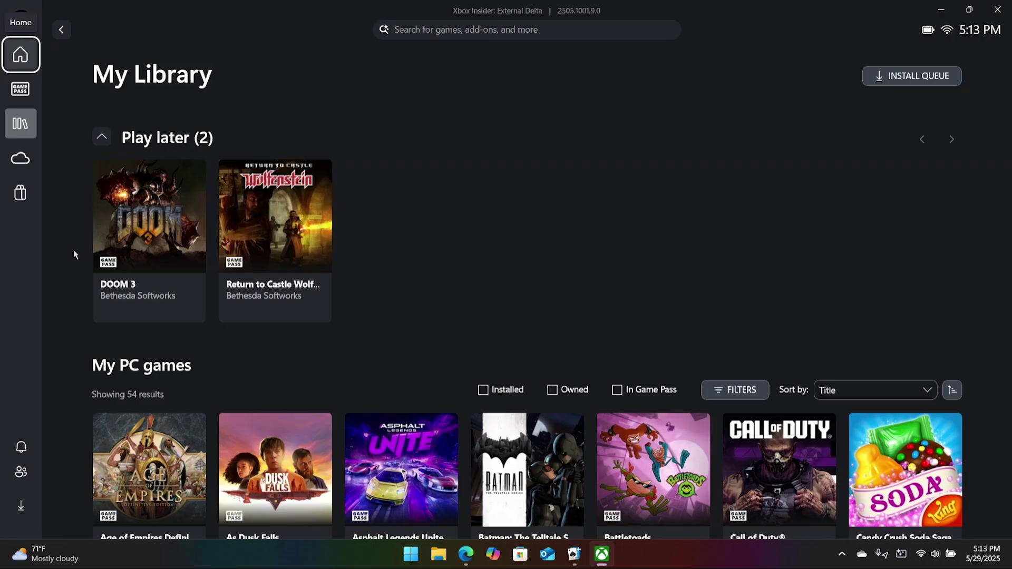
key("Down")
key("Down")
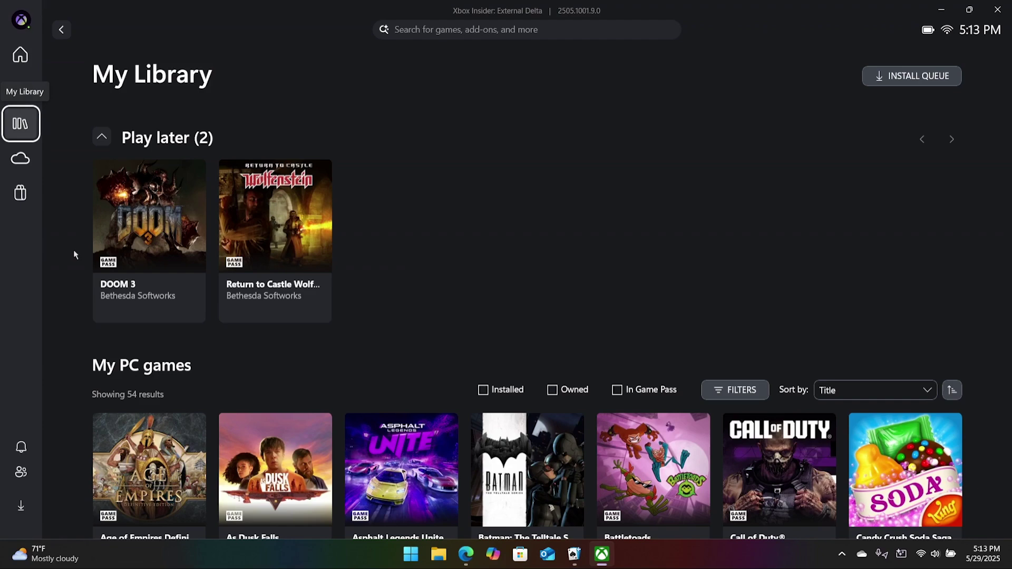
key("Down")
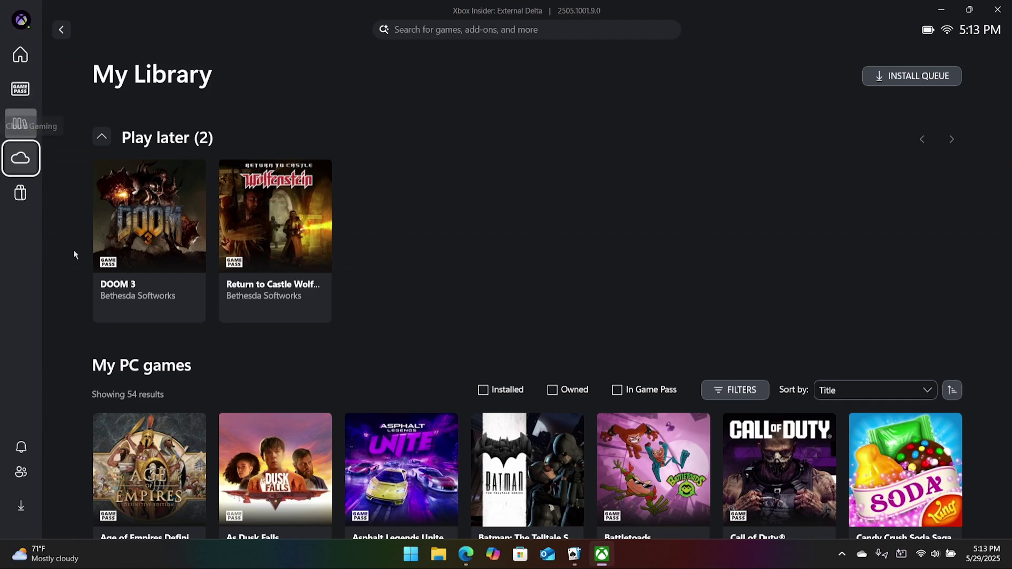
key("Down")
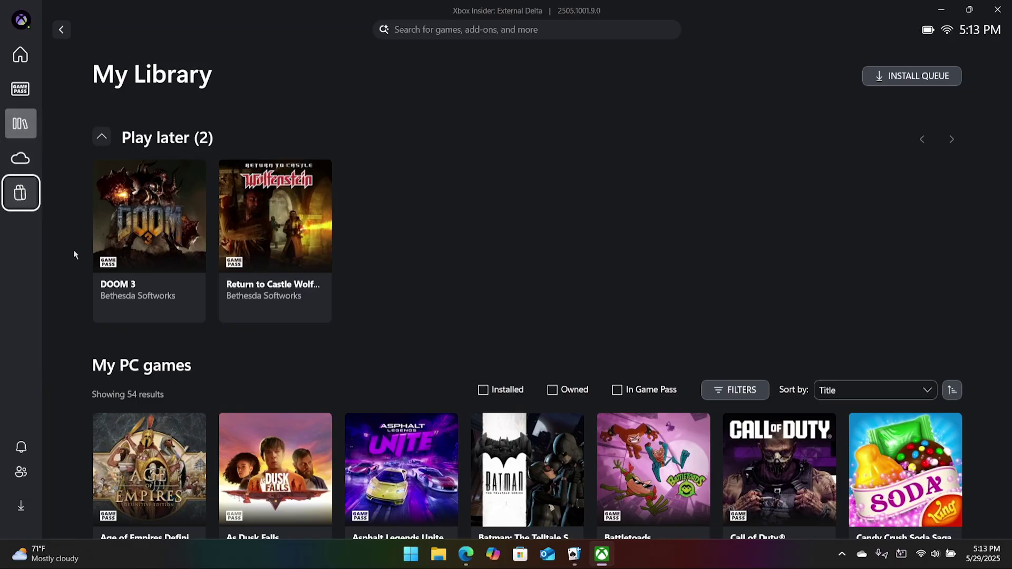
Step: Open Cloud Gaming, view and close Spray Paint Simulator's details, then return to My Library
key("Up")
key("Return")
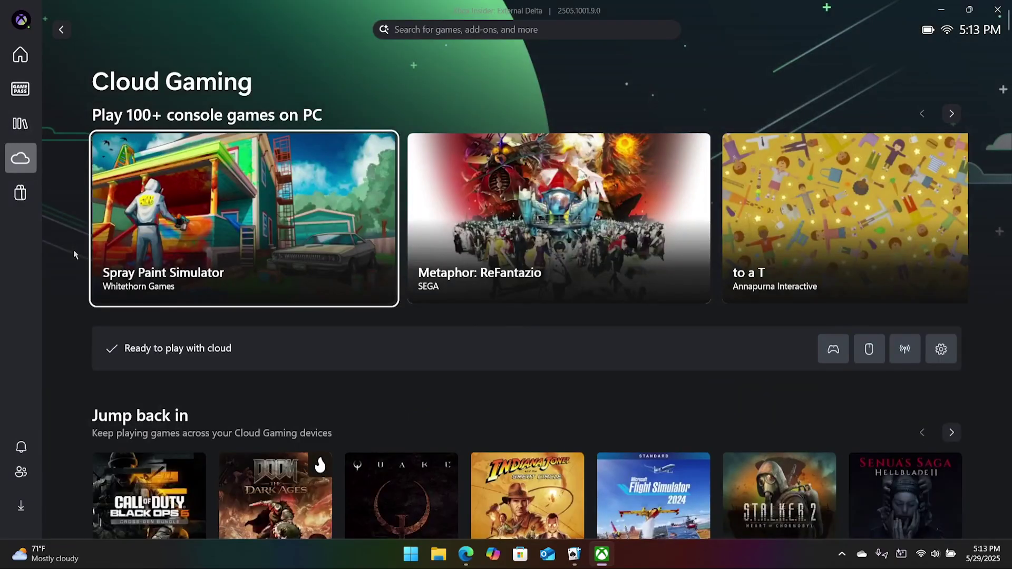
key("Return")
key("Escape")
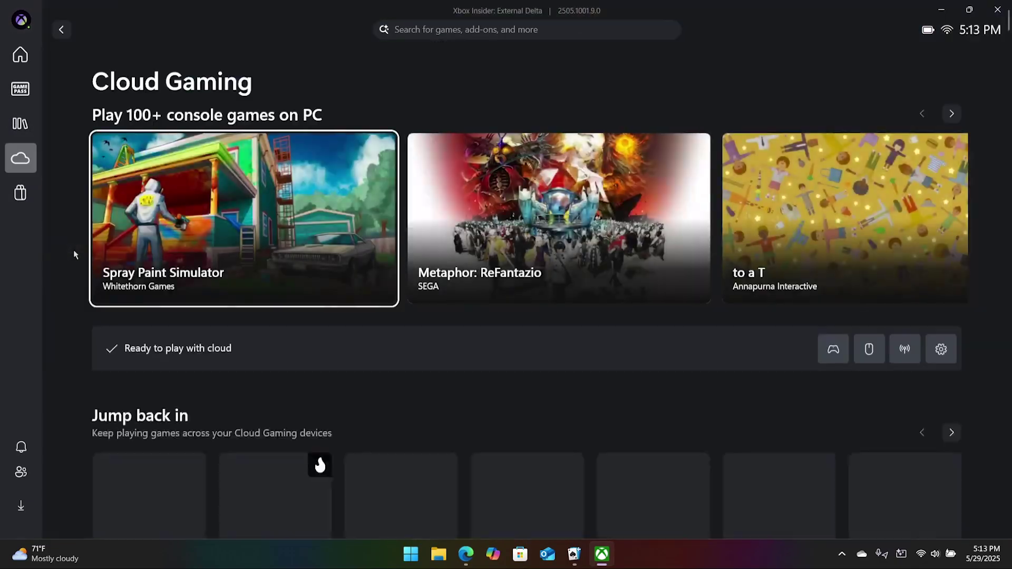
key("Escape")
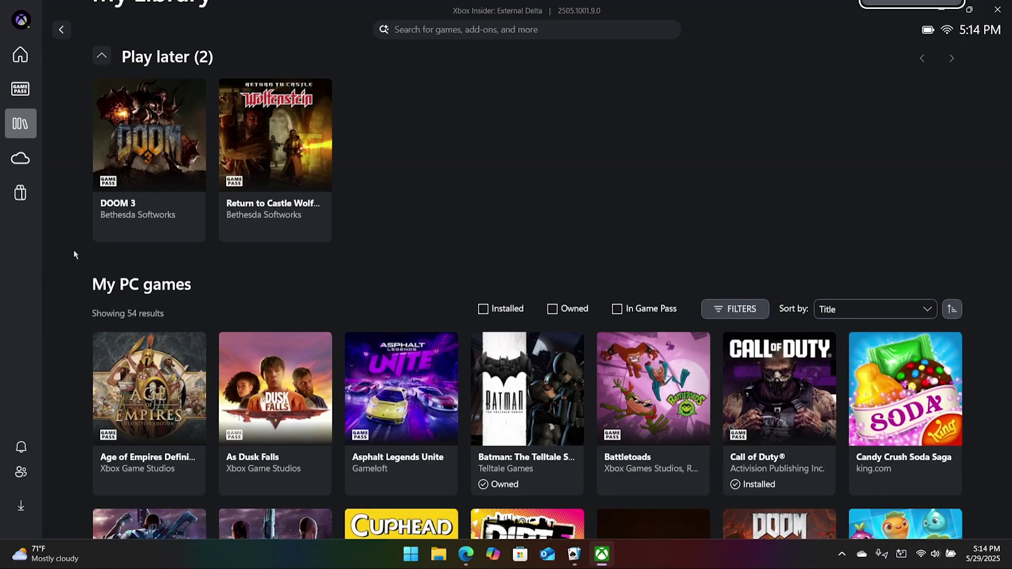
Step: Turn Compact mode off from the profile menu using the keyboard
key("Up")
key("Left")
key("Left")
key("Up")
key("Up")
key("Return")
key("Down")
key("Down")
key("Down")
key("Down")
key("Down")
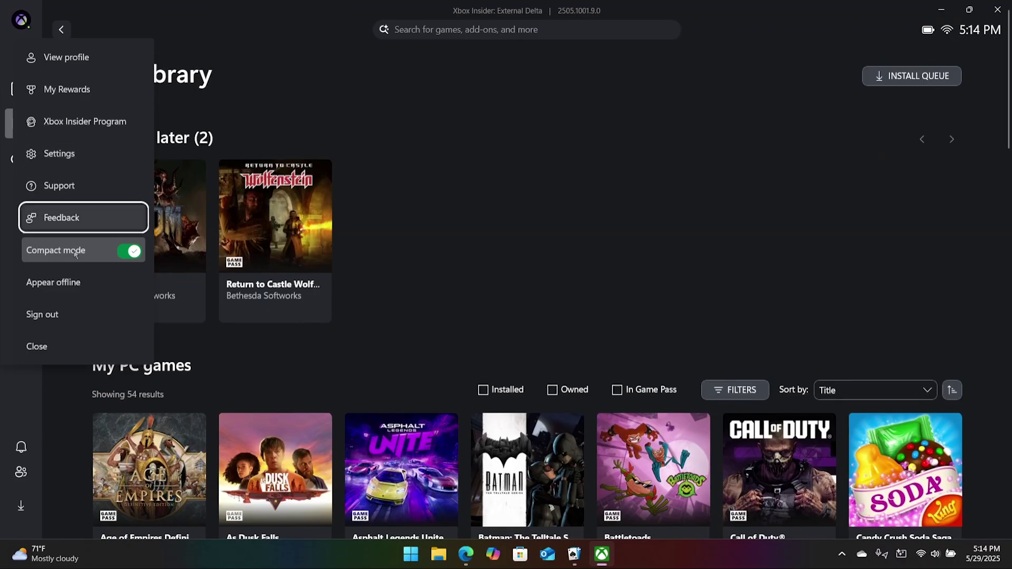
key("Down")
key("Return")
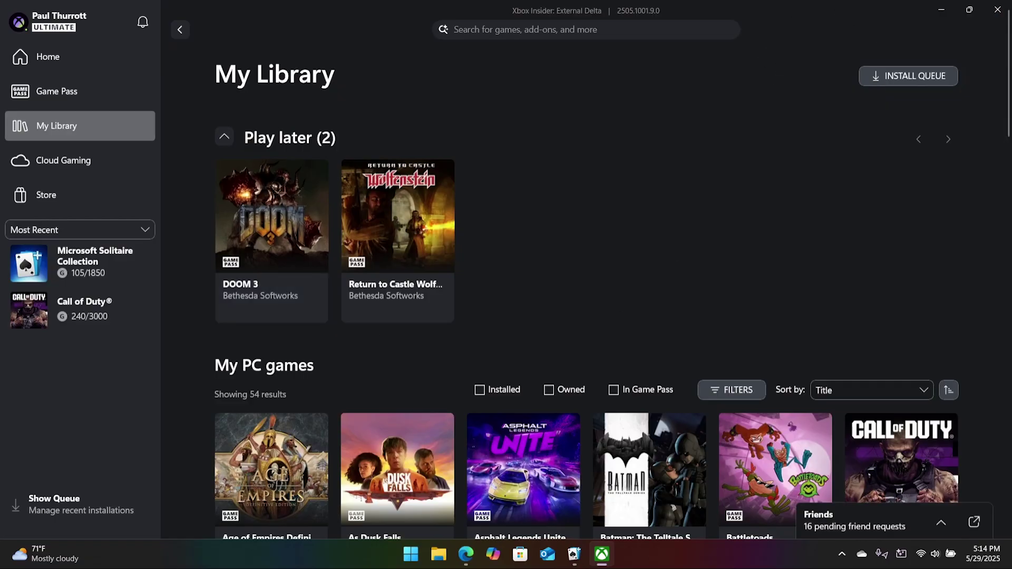
Step: Close the Xbox app and bring Solitaire & Casual Games to the front from the taskbar
left_click(997, 9)
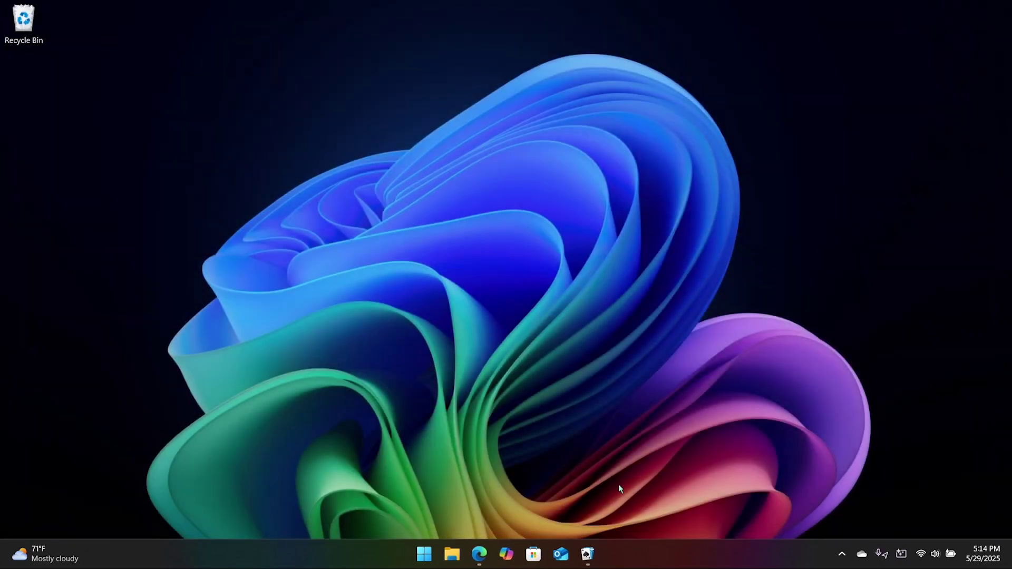
left_click(587, 554)
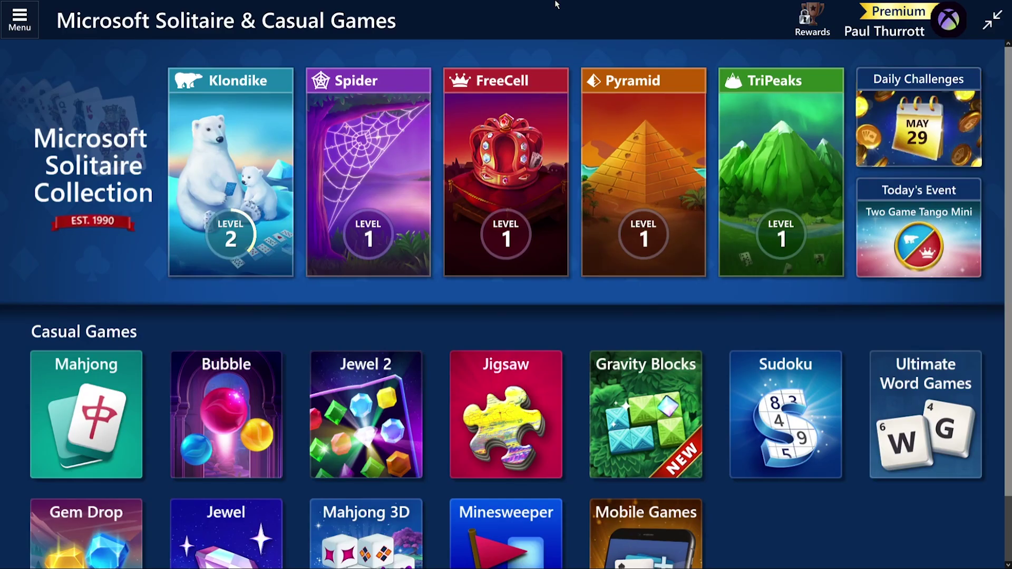
key("super+g")
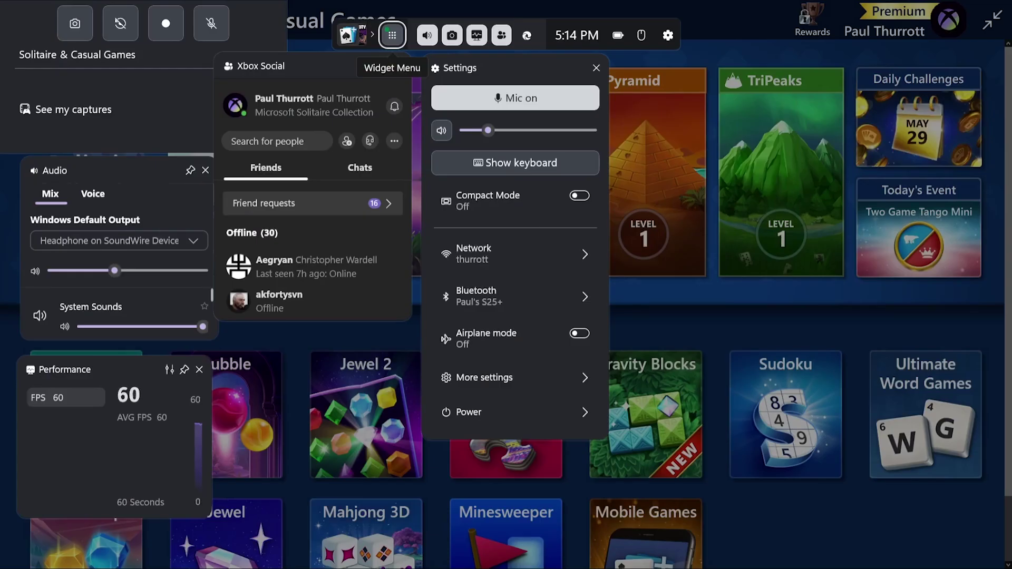
key("super+g")
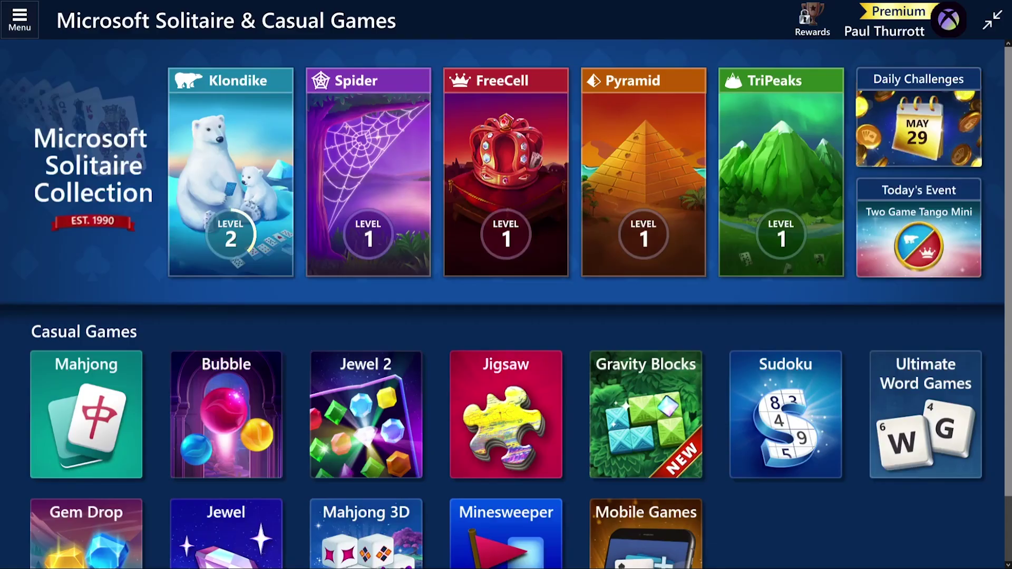
key("super+g")
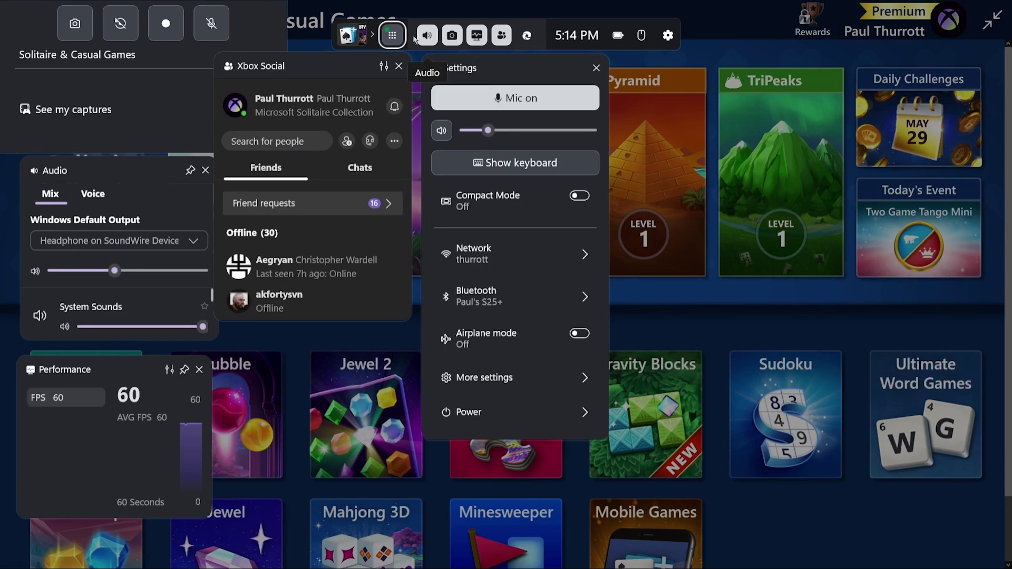
left_click(392, 34)
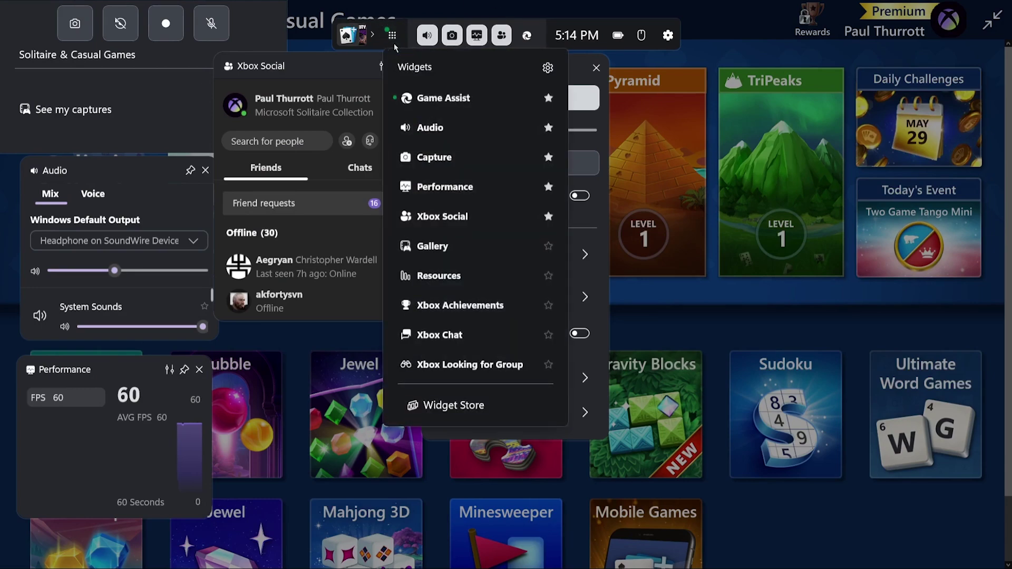
left_click(391, 35)
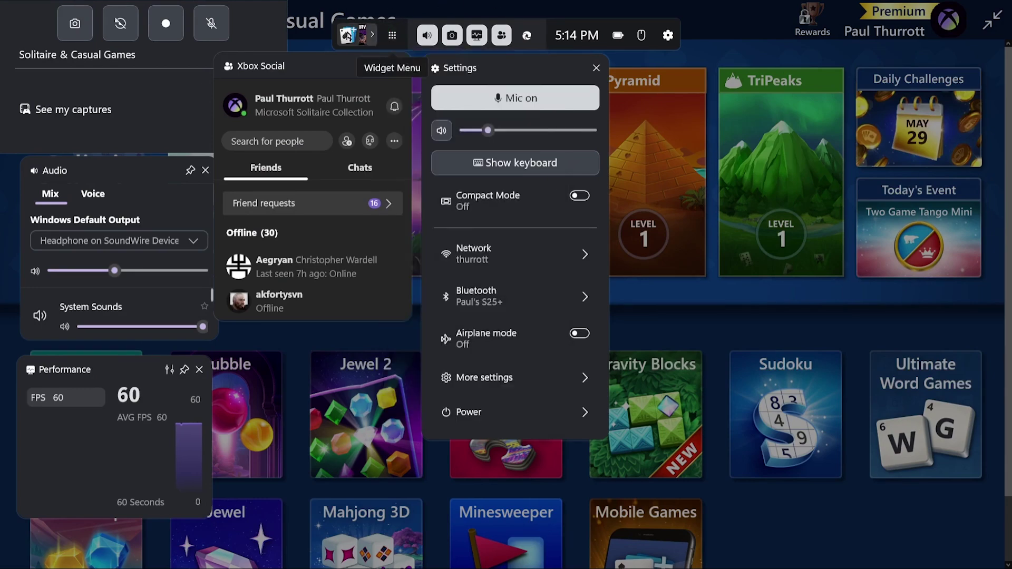
left_click(346, 37)
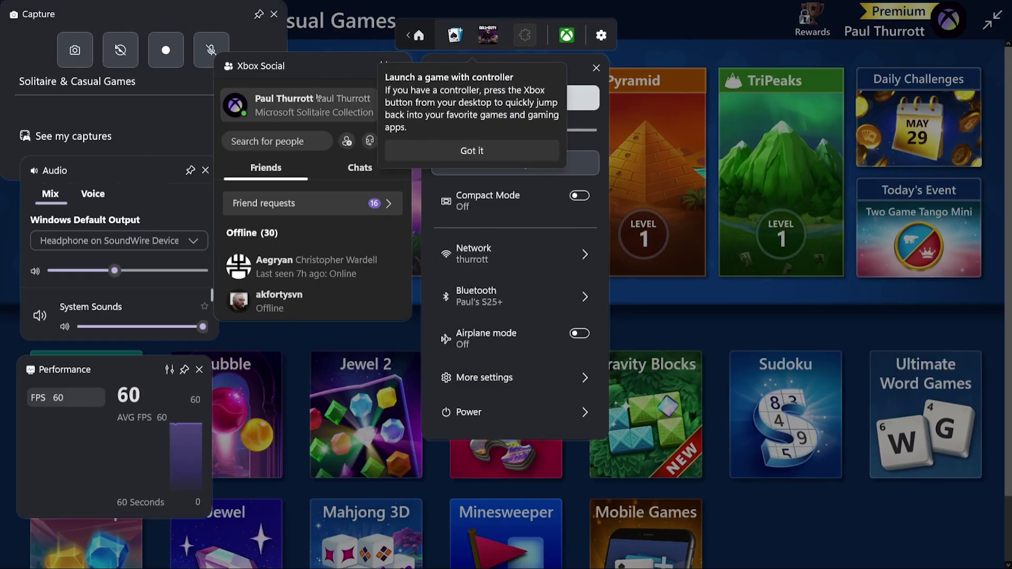
left_click(530, 150)
key("Tab")
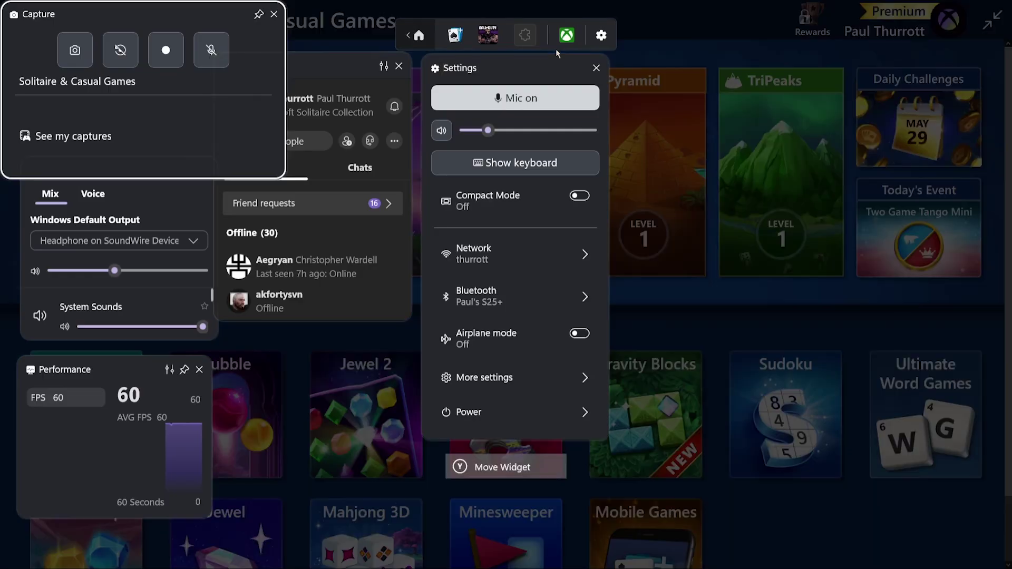
key("Right")
key("Right")
key("Up")
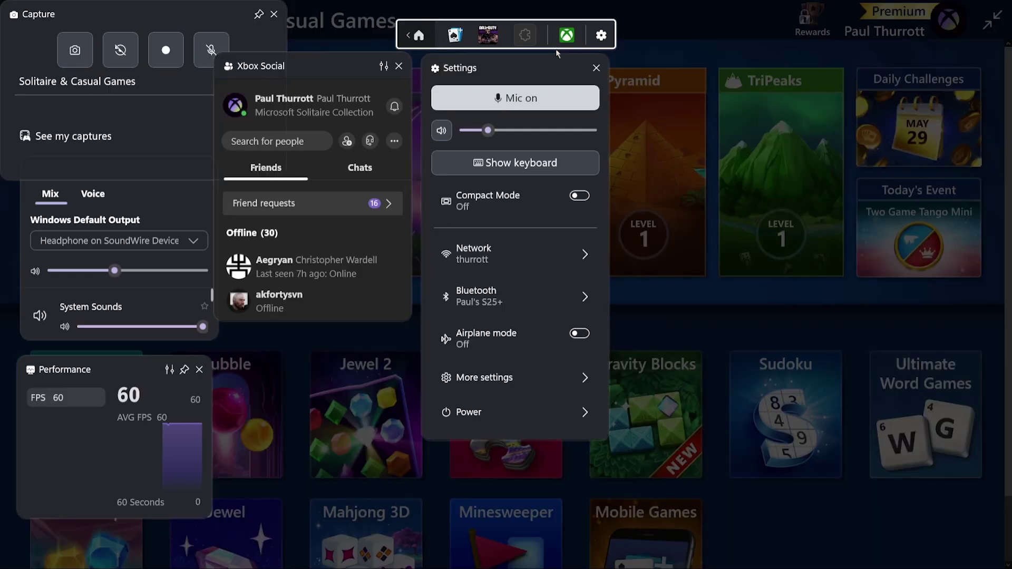
key("Down")
key("Up")
key("Up")
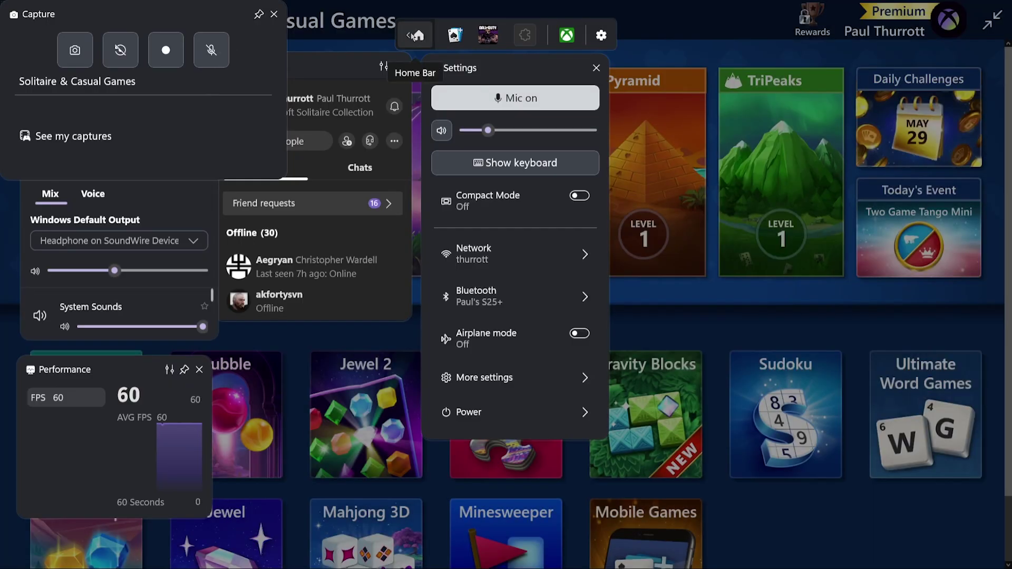
left_click(413, 36)
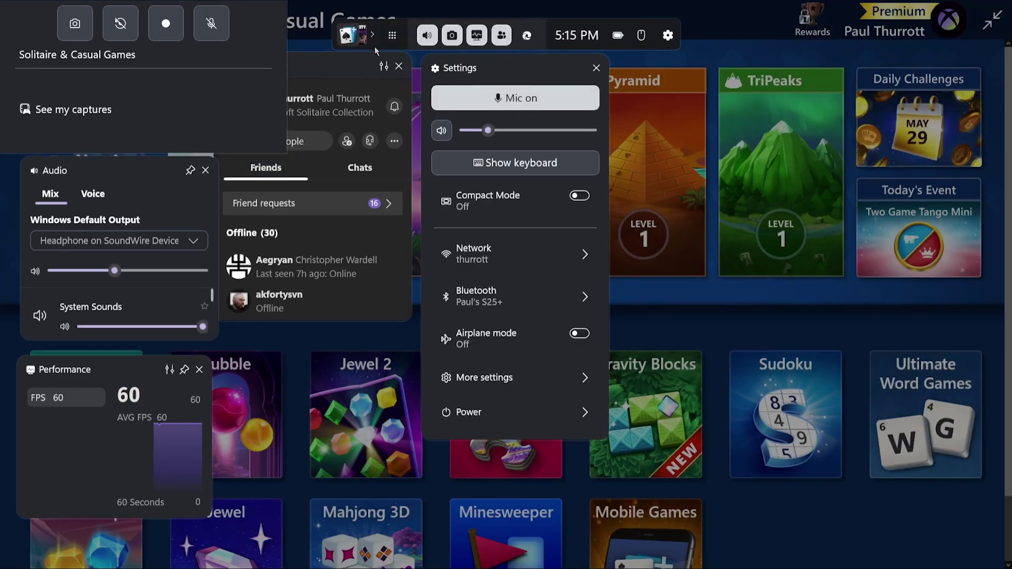
left_click(391, 34)
left_click(392, 36)
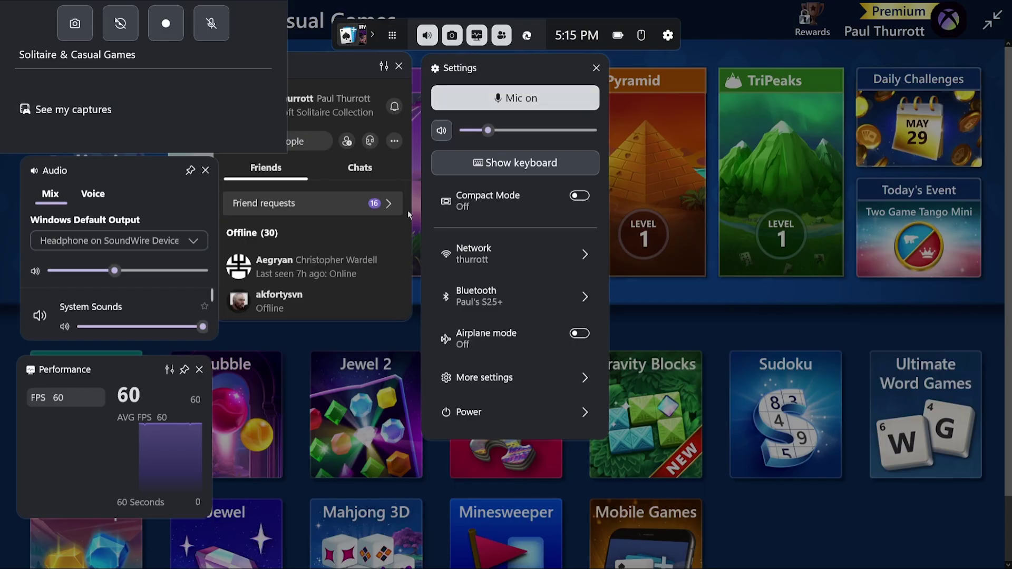
Step: Move the Settings and Xbox Social widgets right, and collapse Performance to its FPS reading
left_click(343, 78)
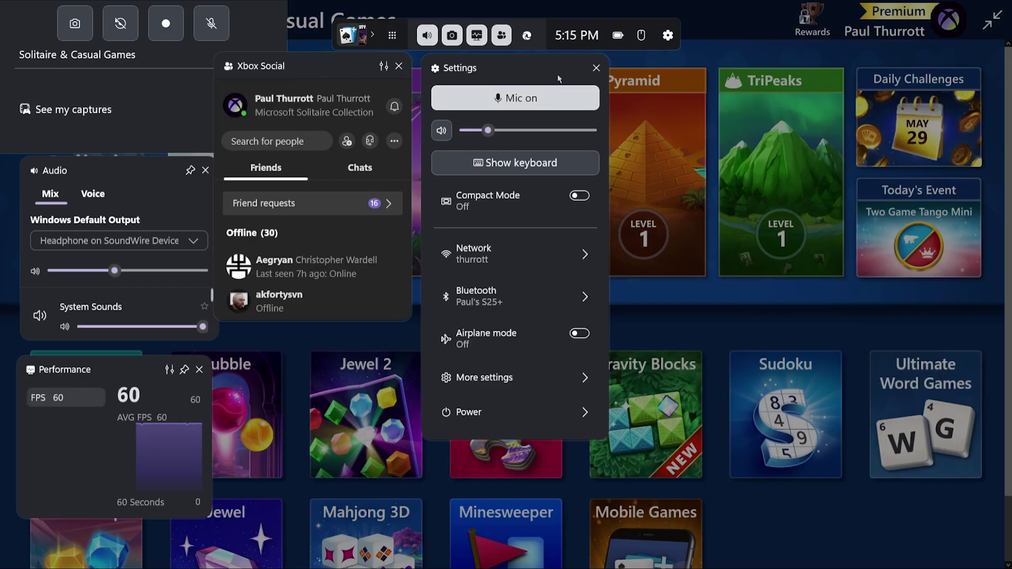
left_click_drag(520, 60, 621, 64)
left_click_drag(337, 68, 452, 114)
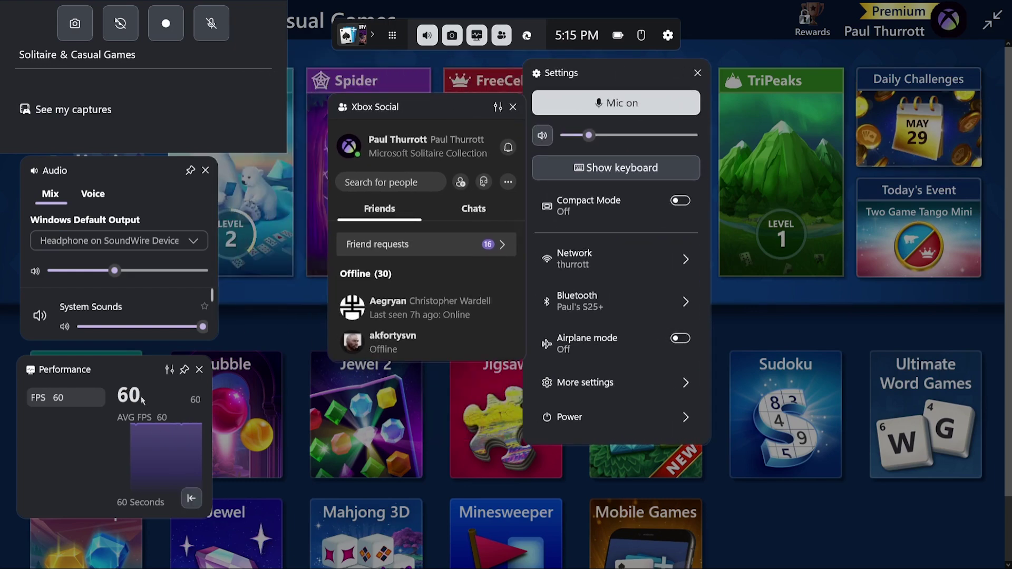
left_click(183, 370)
left_click(193, 497)
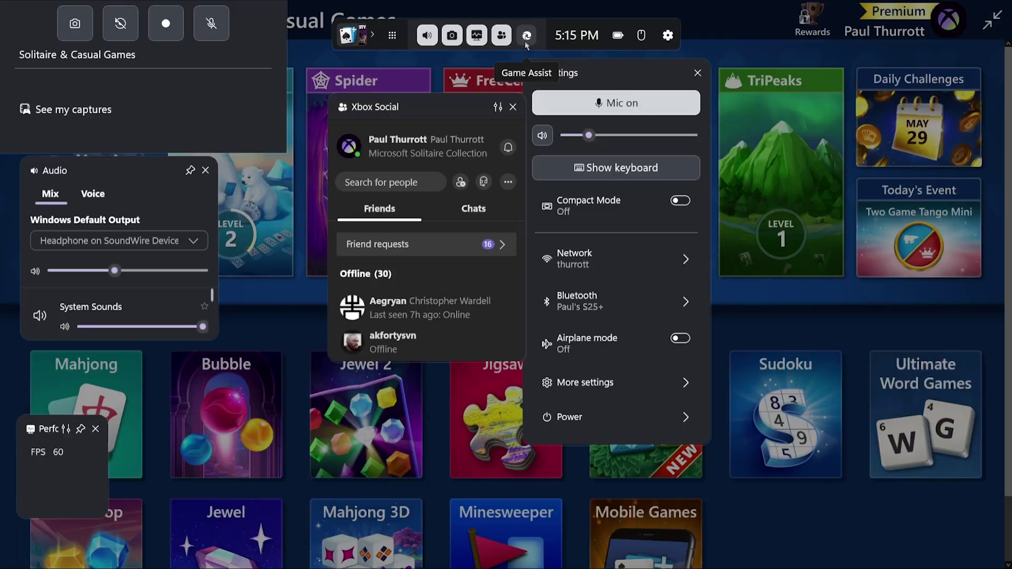
Step: Open Game Assist, widen it, pin it over Solitaire, and dismiss the Game Bar overlay
left_click(525, 41)
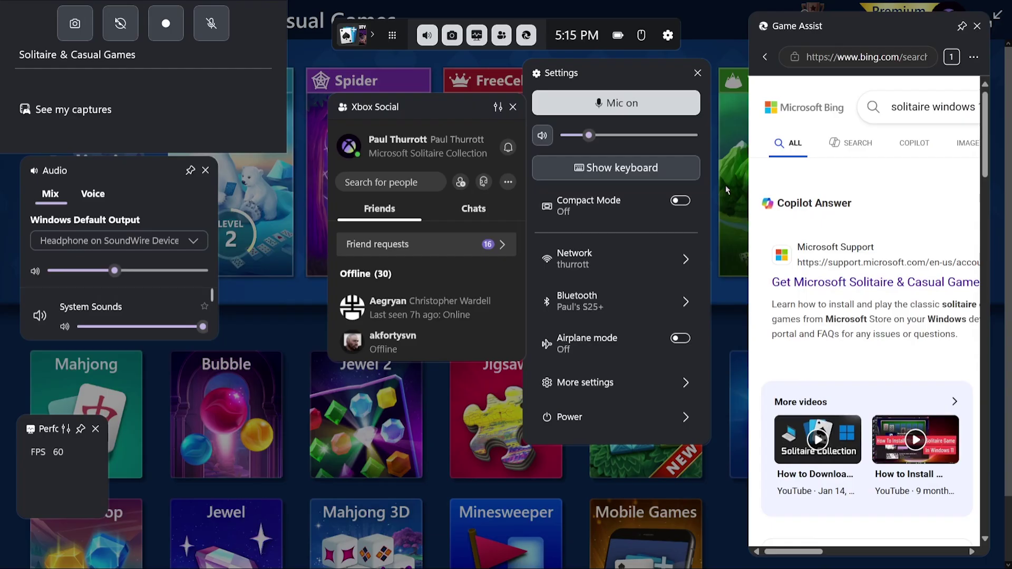
left_click_drag(748, 190, 707, 176)
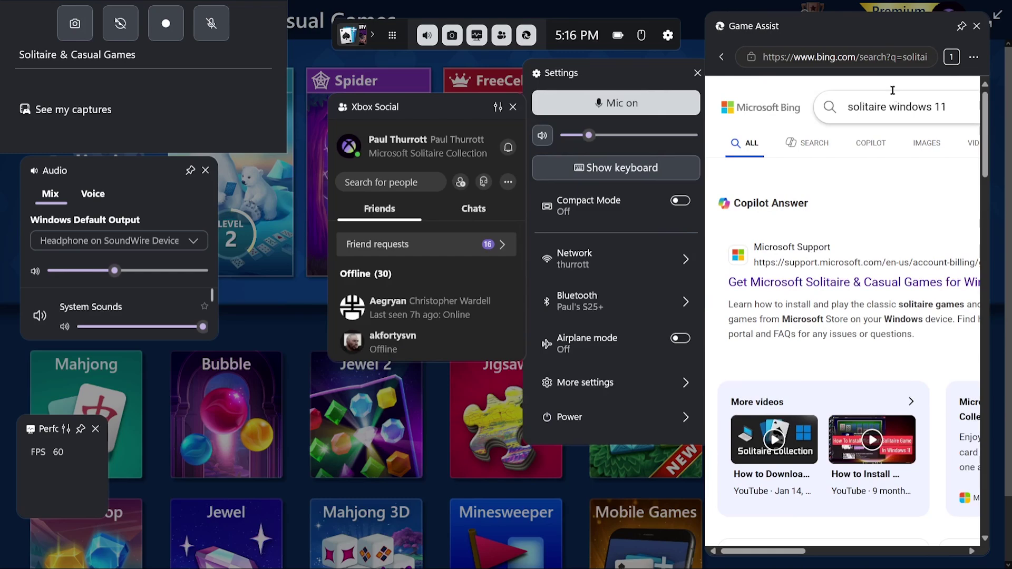
left_click(961, 29)
left_click(548, 474)
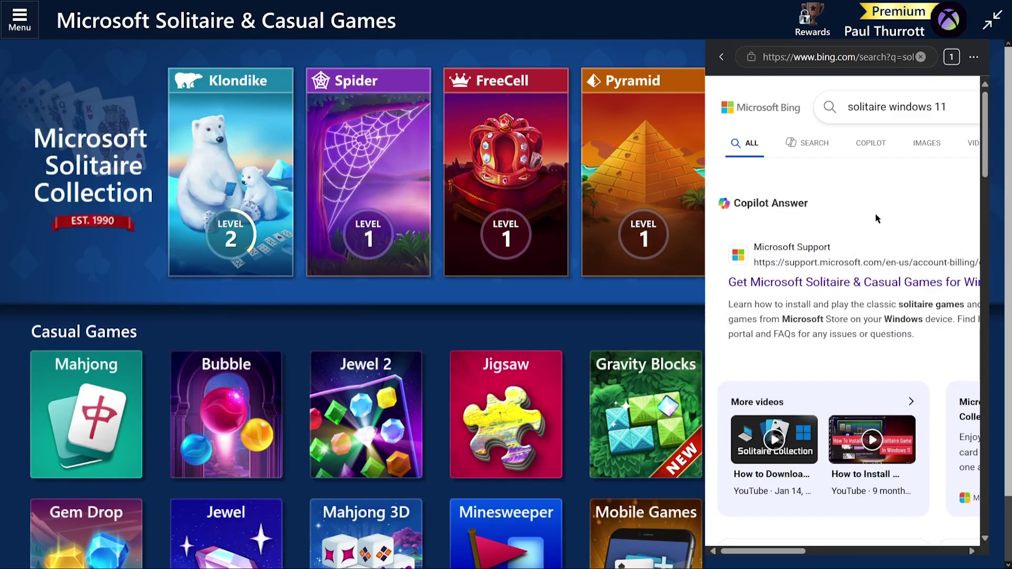
Step: Toggle Game Bar with Win+G to restore the widgets beside Game Assist, dismissing Bing suggestions
left_click(881, 100)
key("super+g")
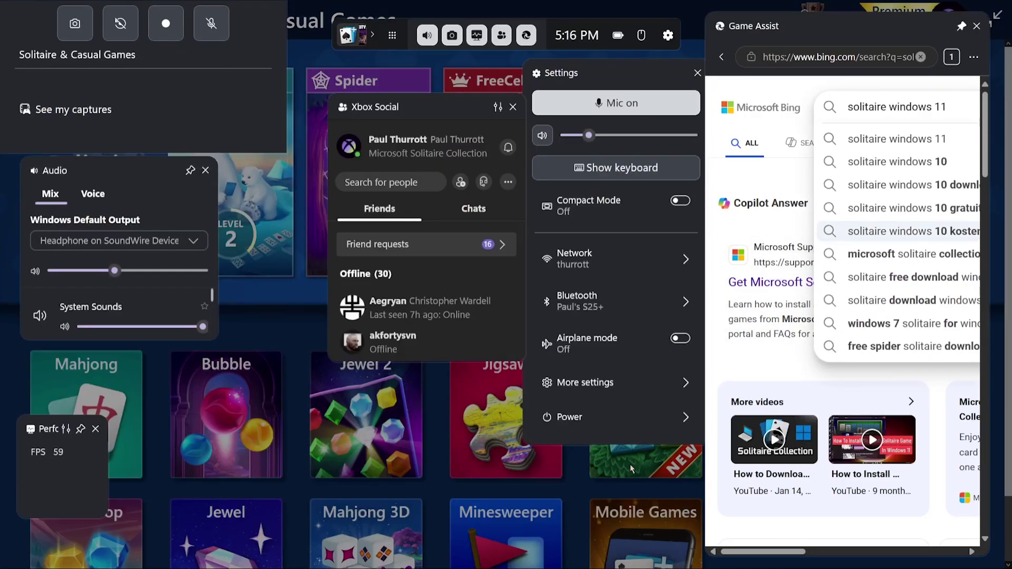
key("super+g")
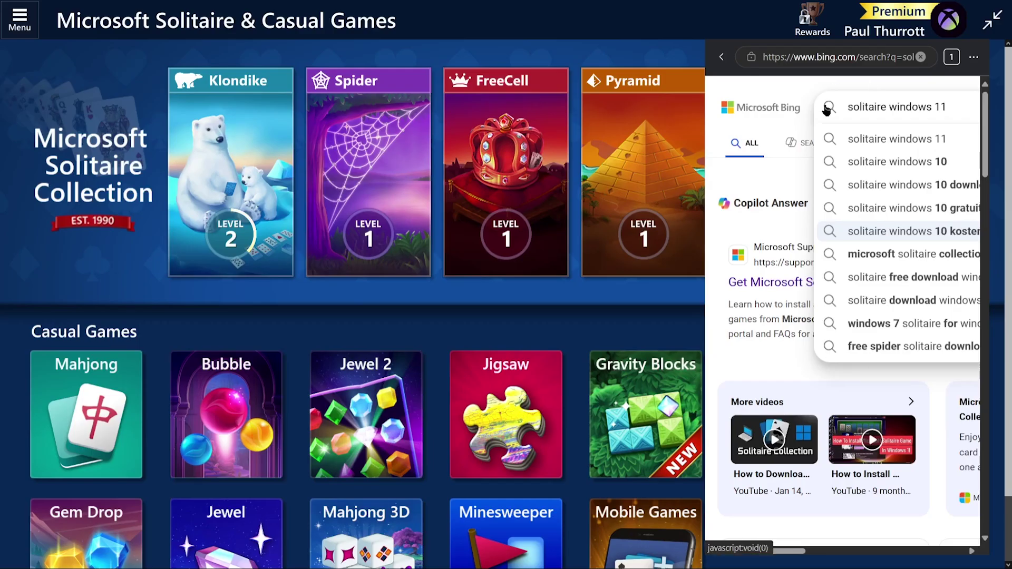
key("super+g")
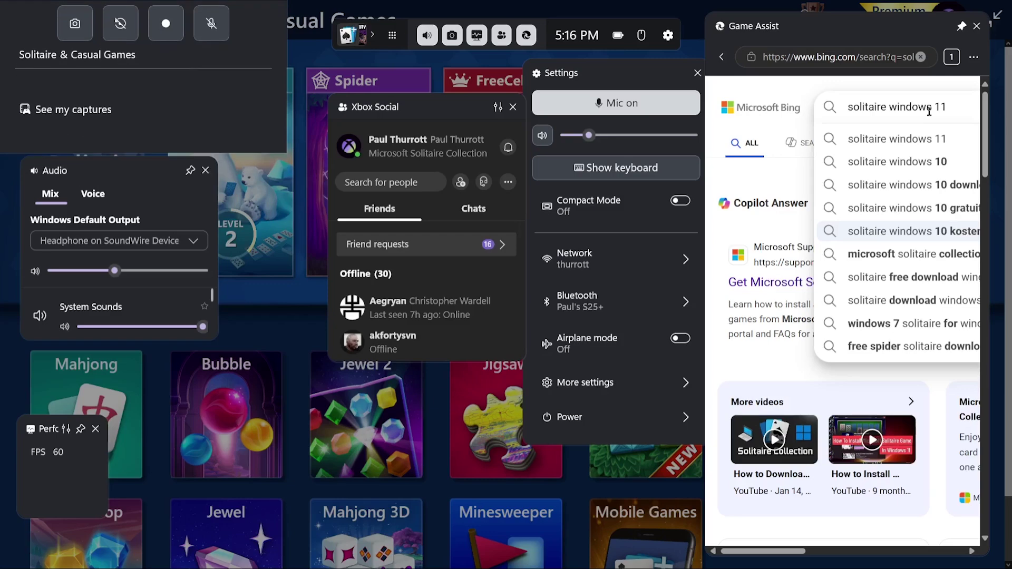
left_click(780, 377)
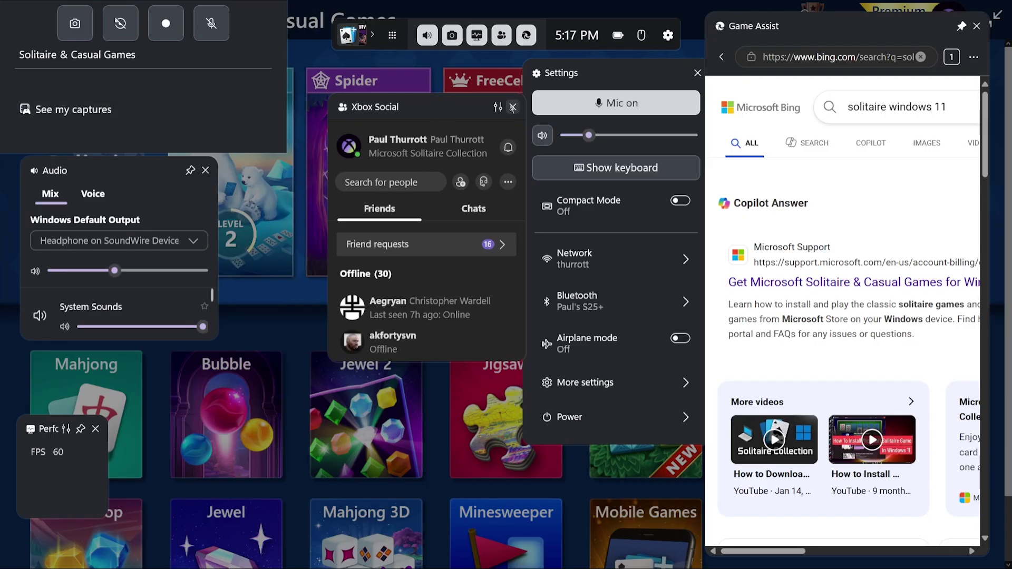
Step: Close the Xbox Social widget, drag Settings toward the centre and close it, then nudge the Game Assist panel
left_click(513, 107)
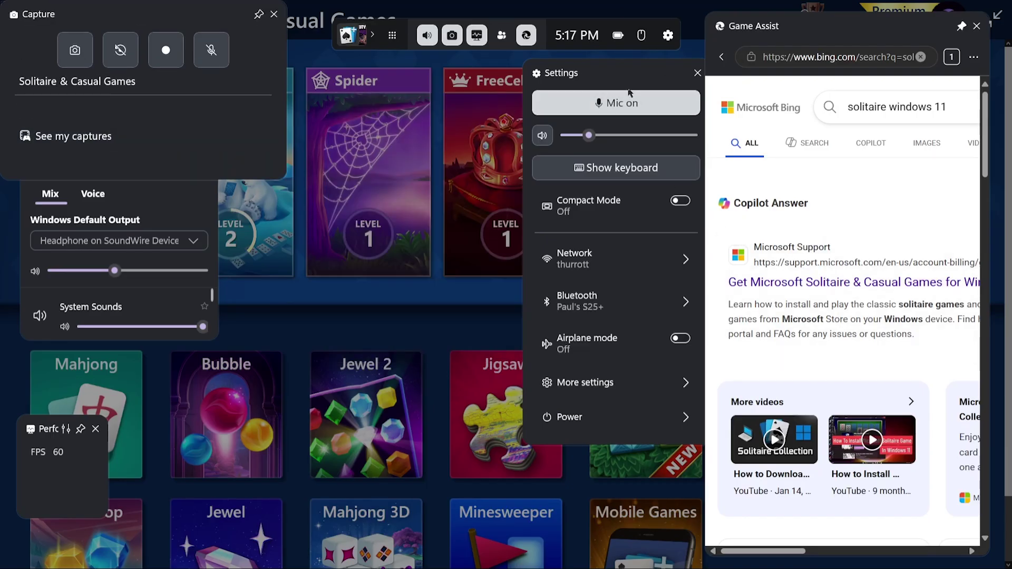
left_click_drag(628, 87, 404, 84)
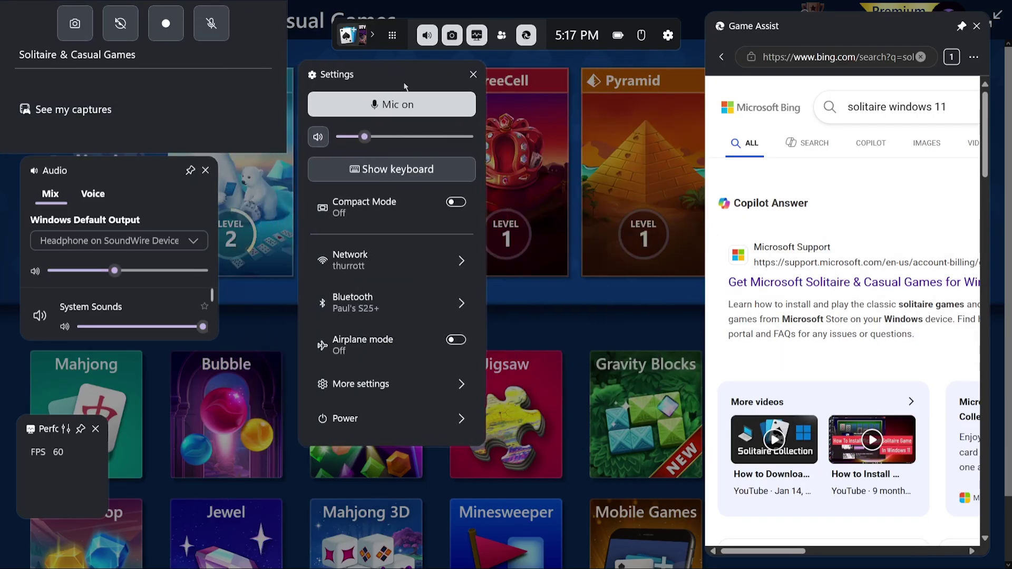
left_click(474, 74)
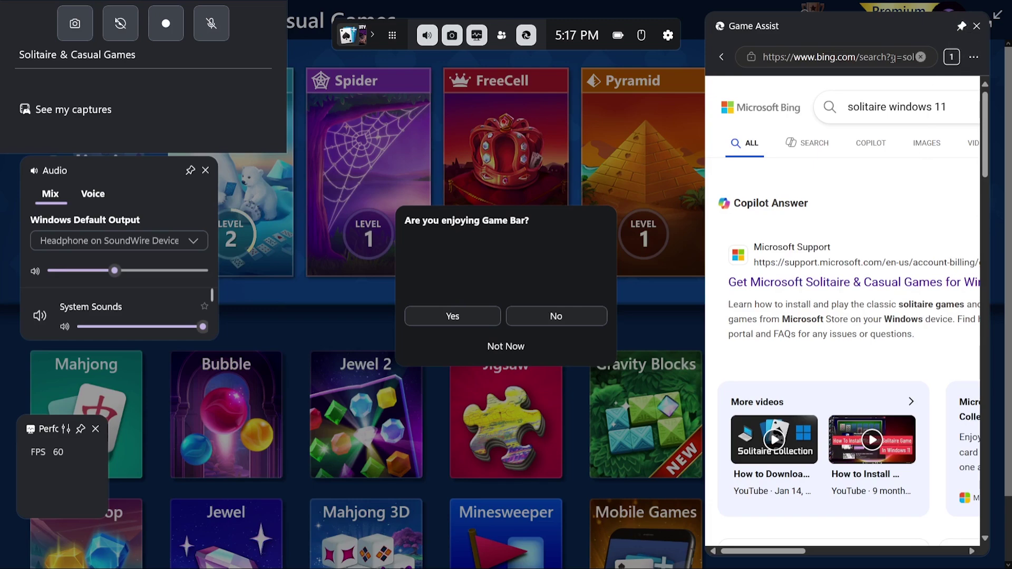
mouse_move(812, 36)
left_mouse_down()
mouse_move(797, 42)
mouse_move(817, 43)
left_mouse_up()
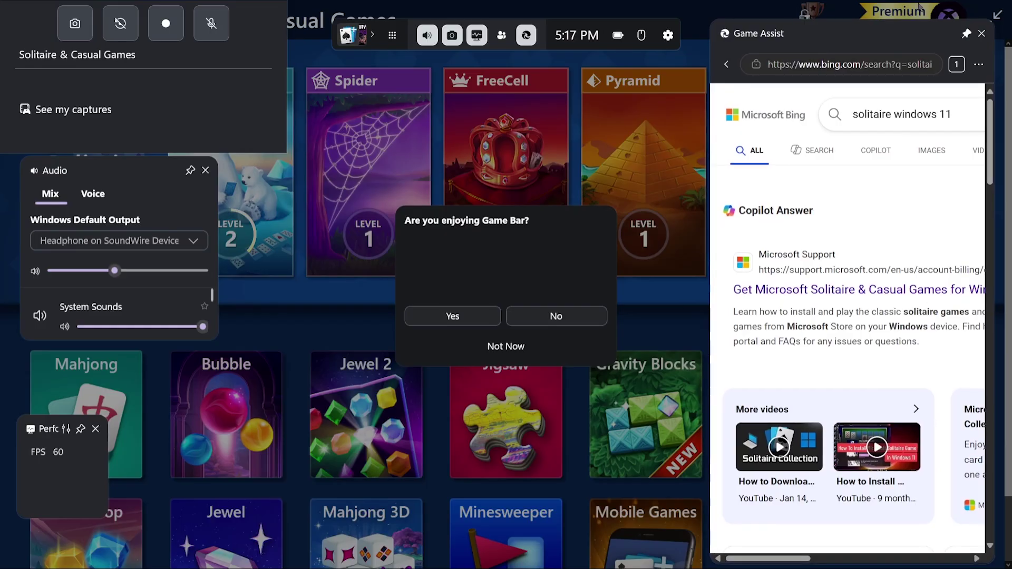